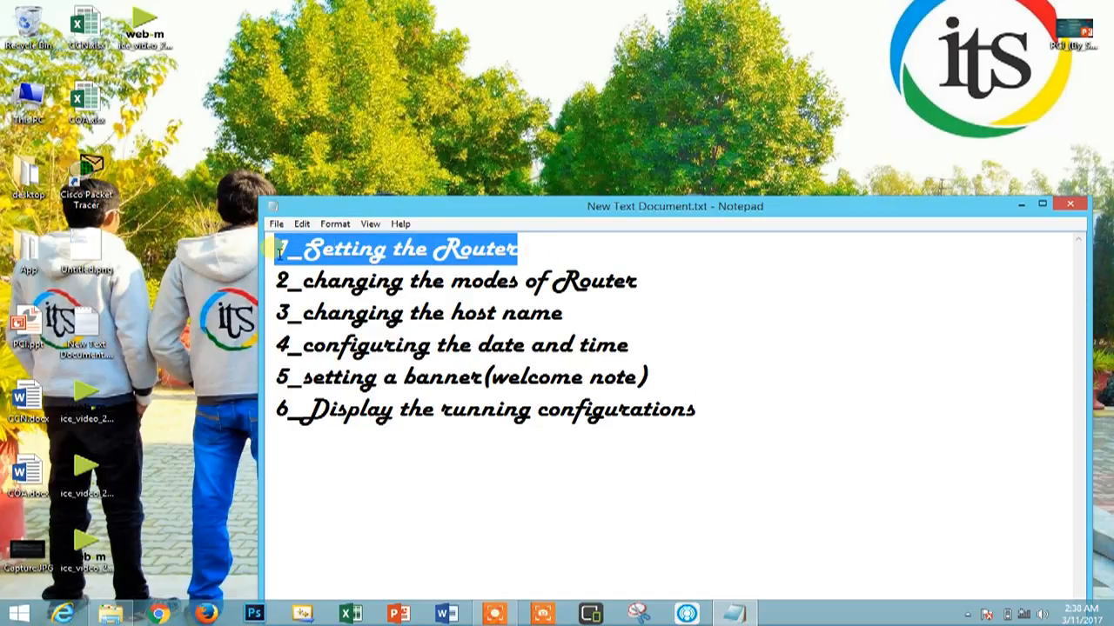
Review the router tasks in the text list, from changing the modes to displaying the running configurations
left_click_drag(666, 281, 248, 274)
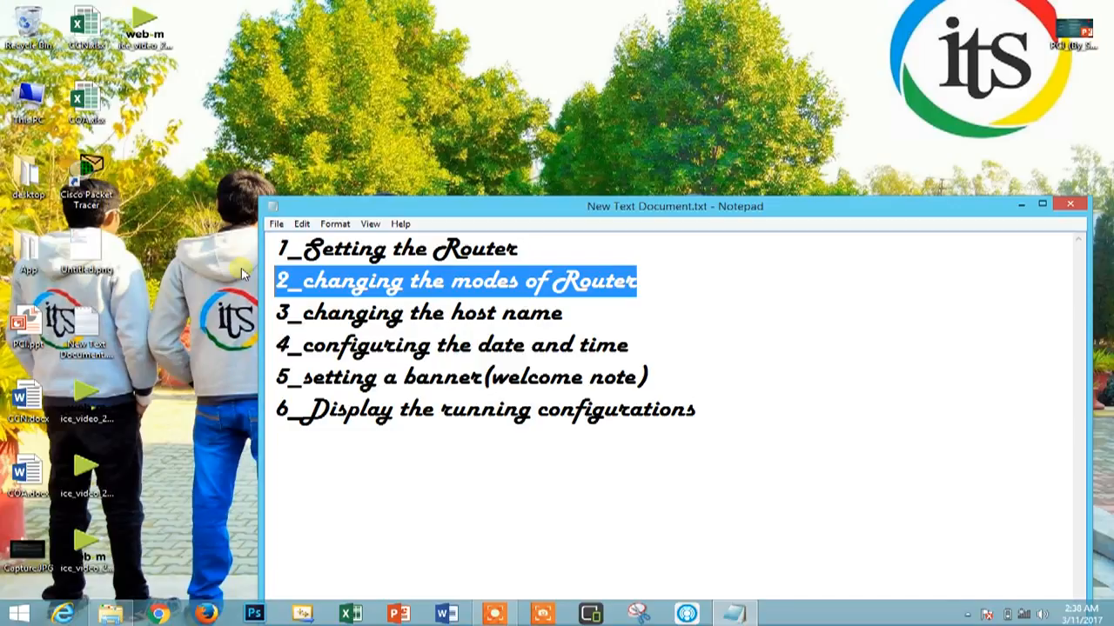
left_click_drag(567, 324, 272, 315)
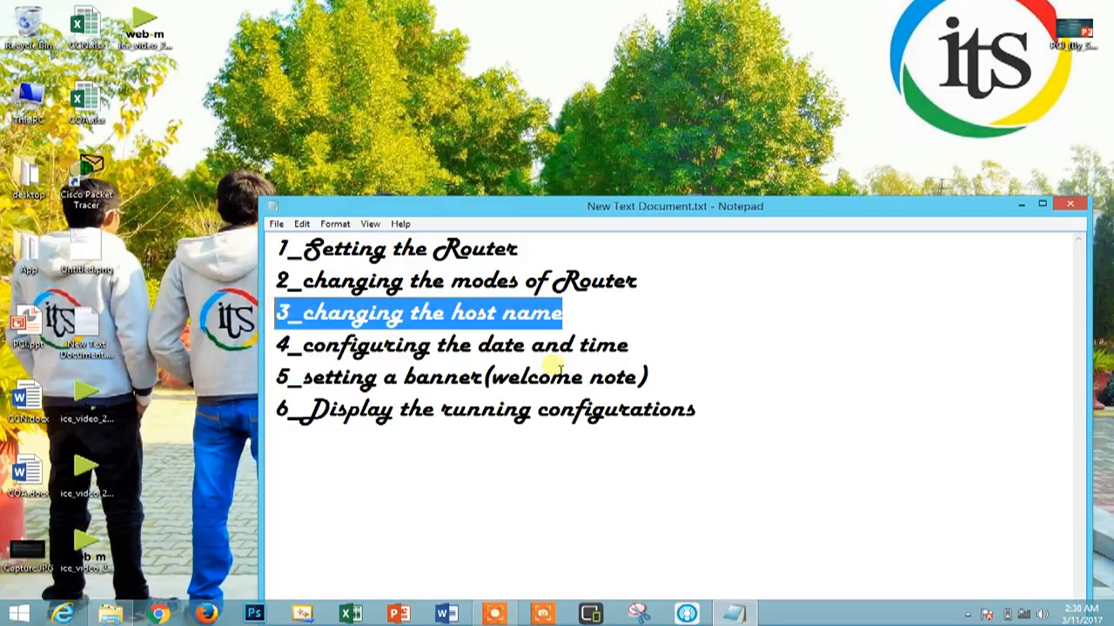
left_click(663, 351)
left_click_drag(663, 351, 256, 348)
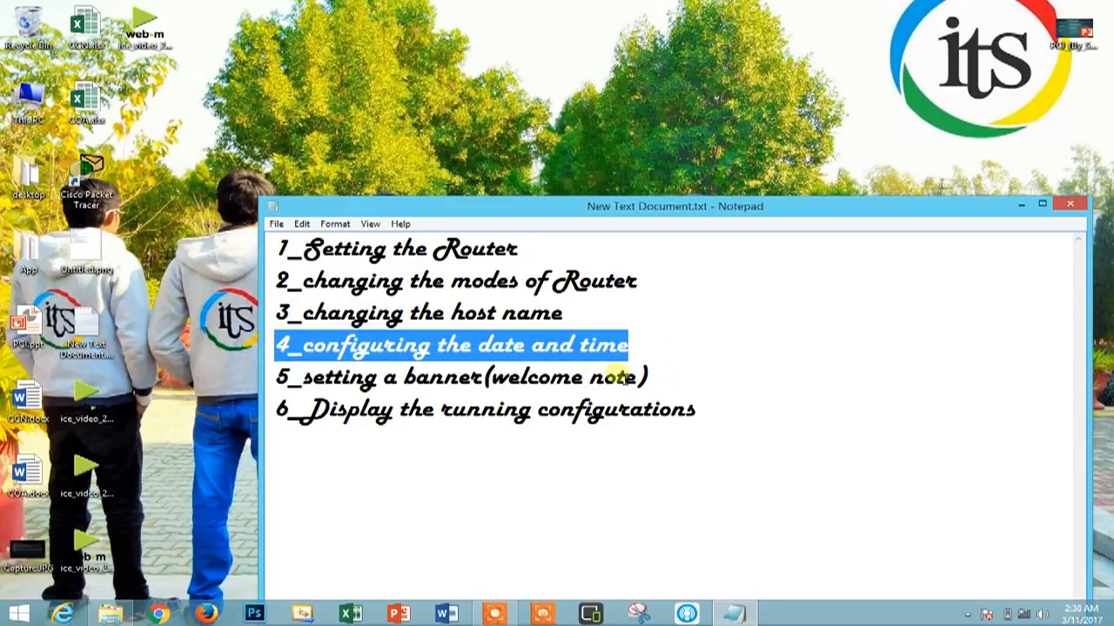
left_click_drag(648, 380, 239, 383)
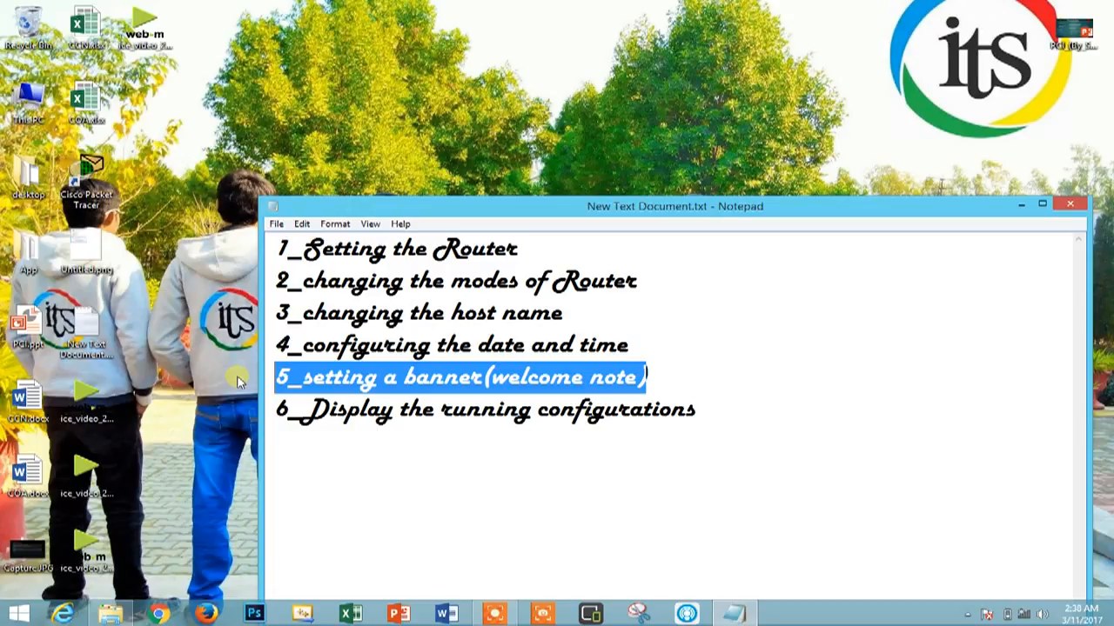
left_click(597, 391)
left_click(738, 419)
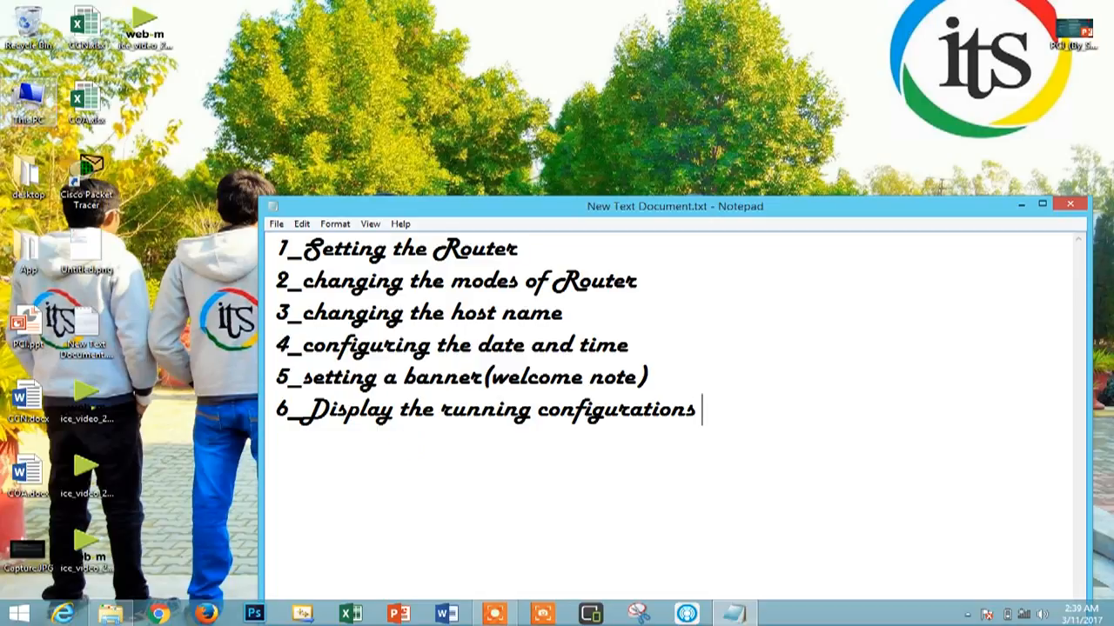
Open Cisco Packet Tracer and place a 2621XM router in the logical workspace
left_click(76, 185)
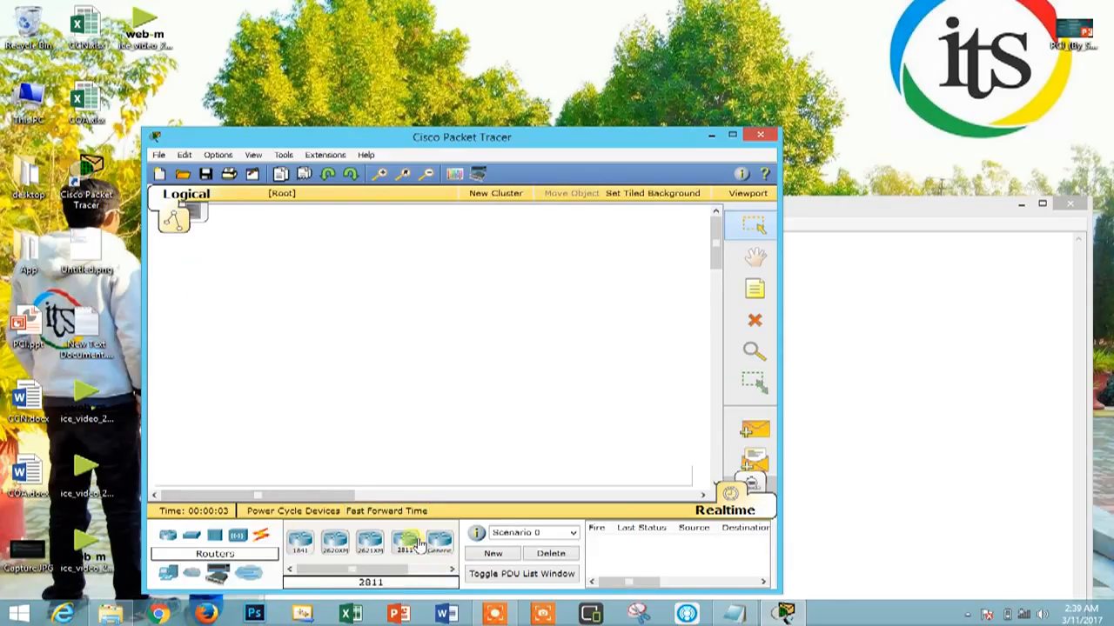
left_click_drag(369, 546, 390, 371)
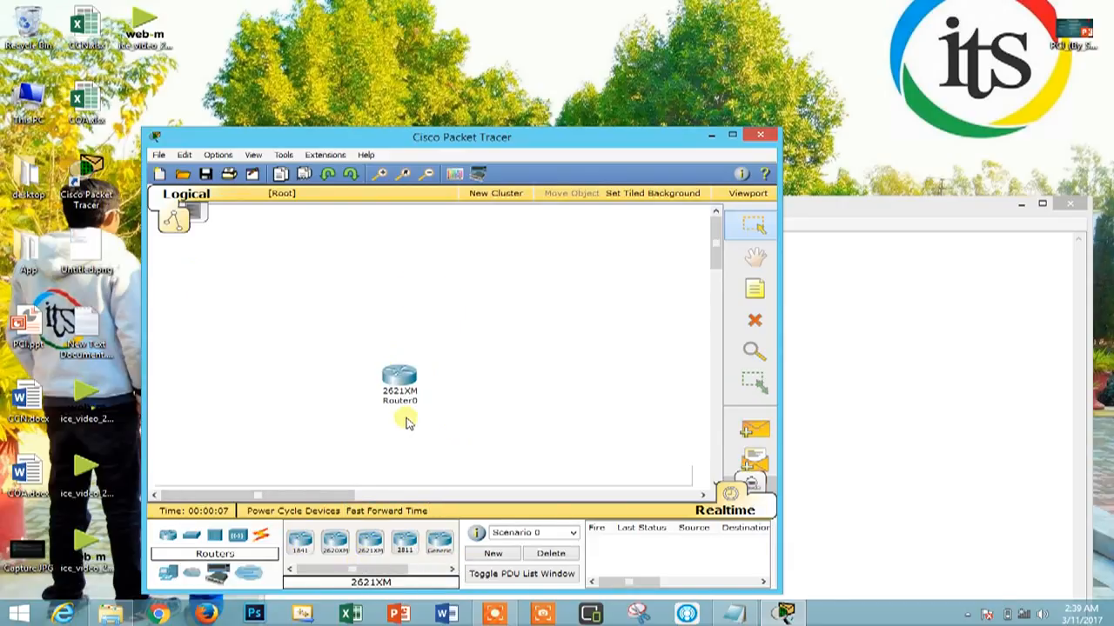
Power off the 2621XM router, install an NM-8A/S module in its empty network module slot, and power it back on
mouse_move(404, 398)
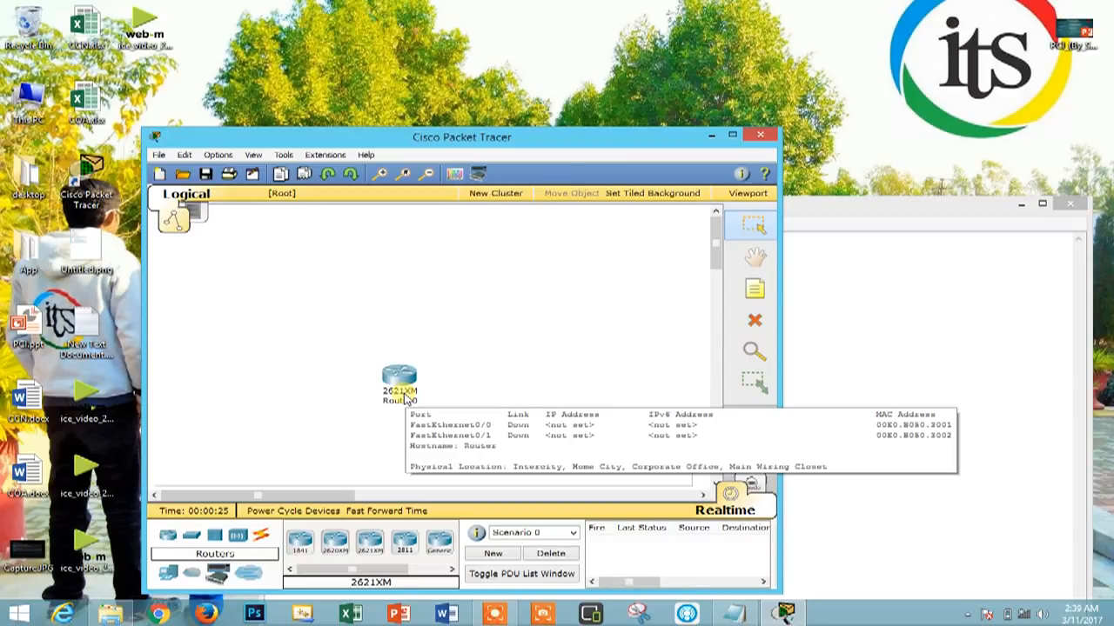
left_click(398, 378)
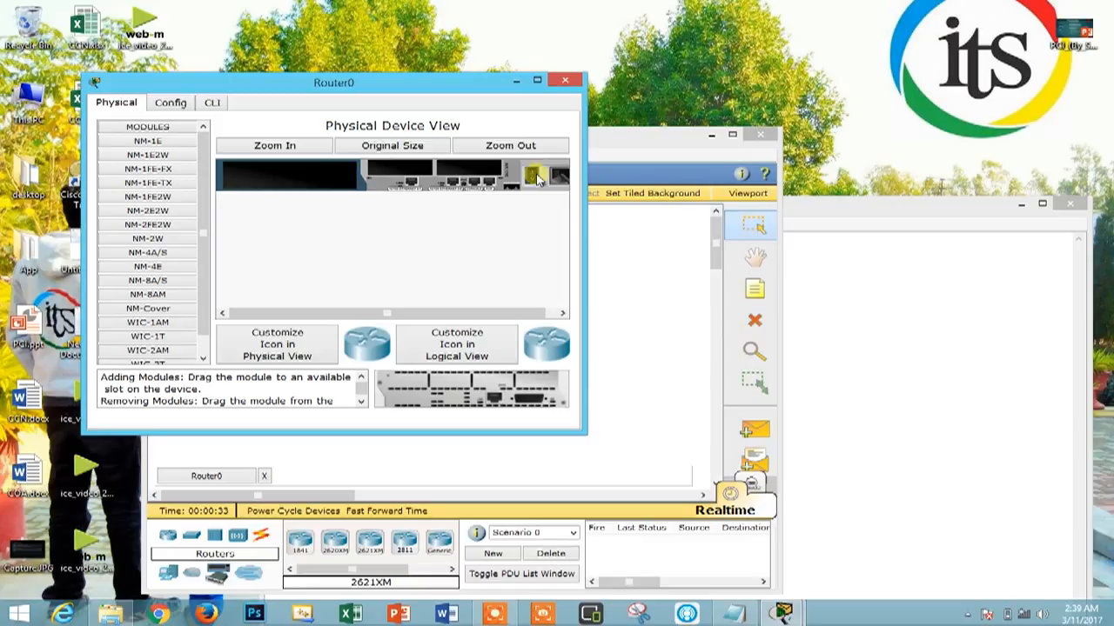
left_click(537, 178)
left_click_drag(143, 285, 487, 390)
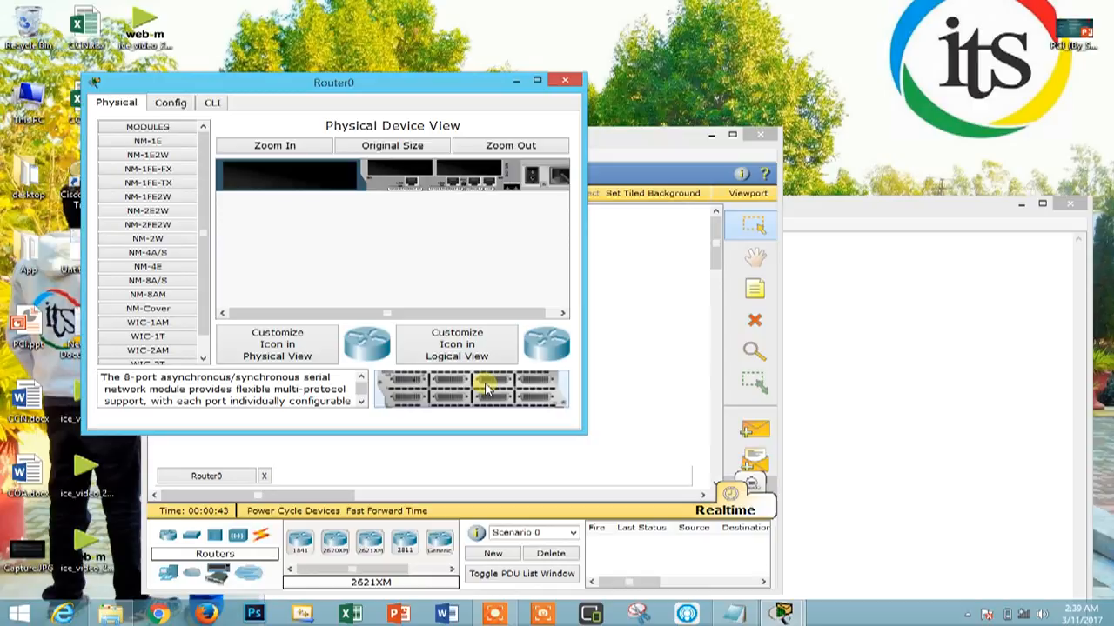
left_click_drag(488, 389, 370, 209)
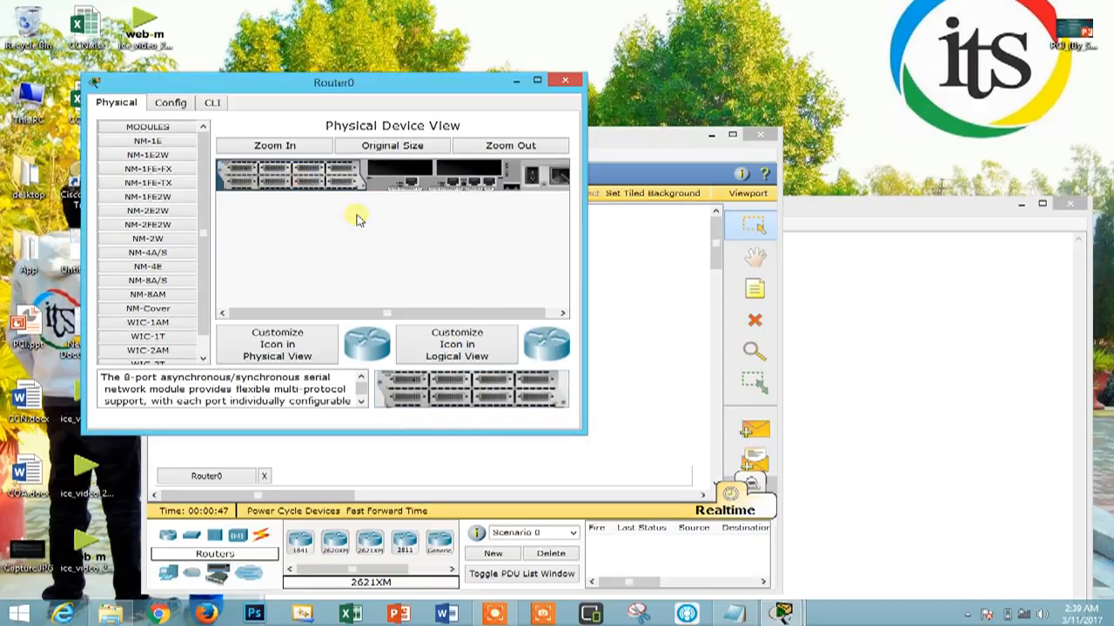
left_click(540, 175)
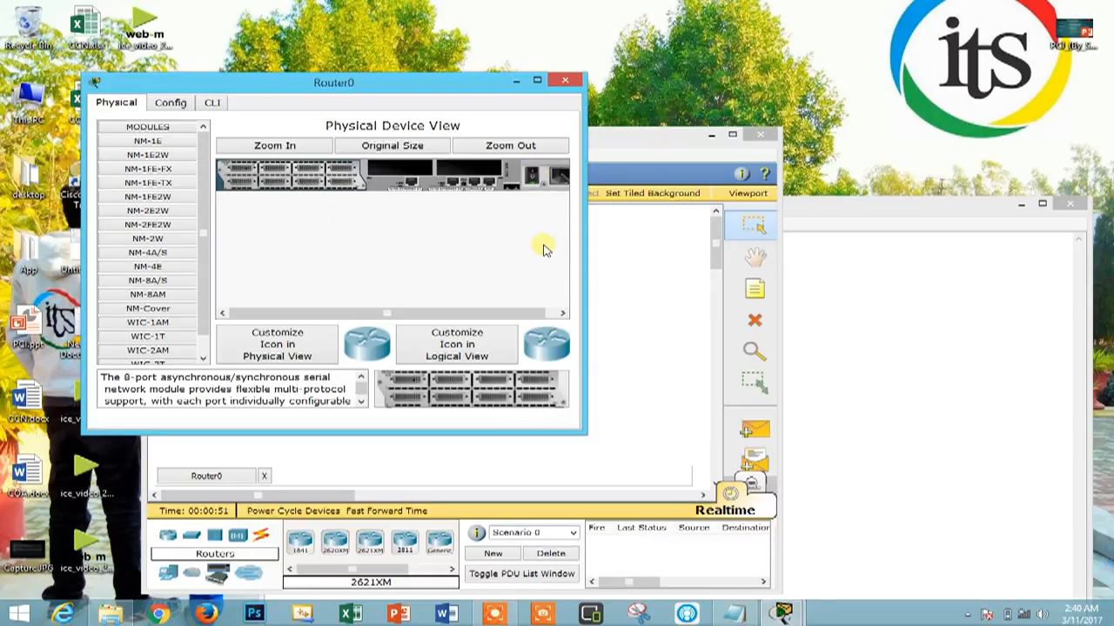
Switch to Notepad and review the list entry about changing the modes of the router
left_click(929, 337)
left_click(637, 278)
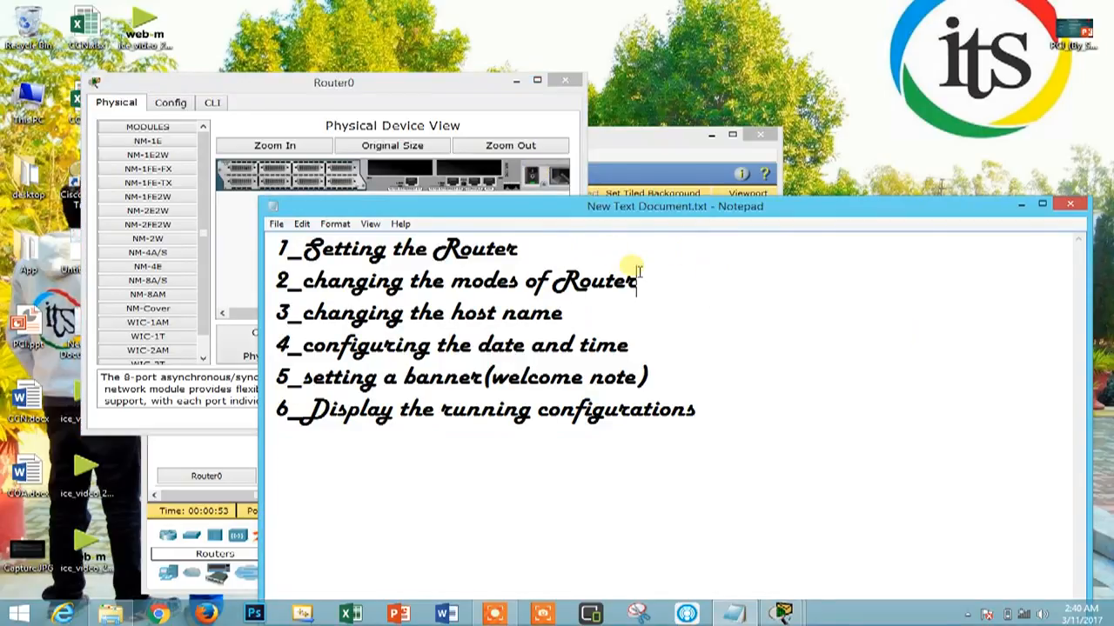
left_click_drag(637, 280, 284, 300)
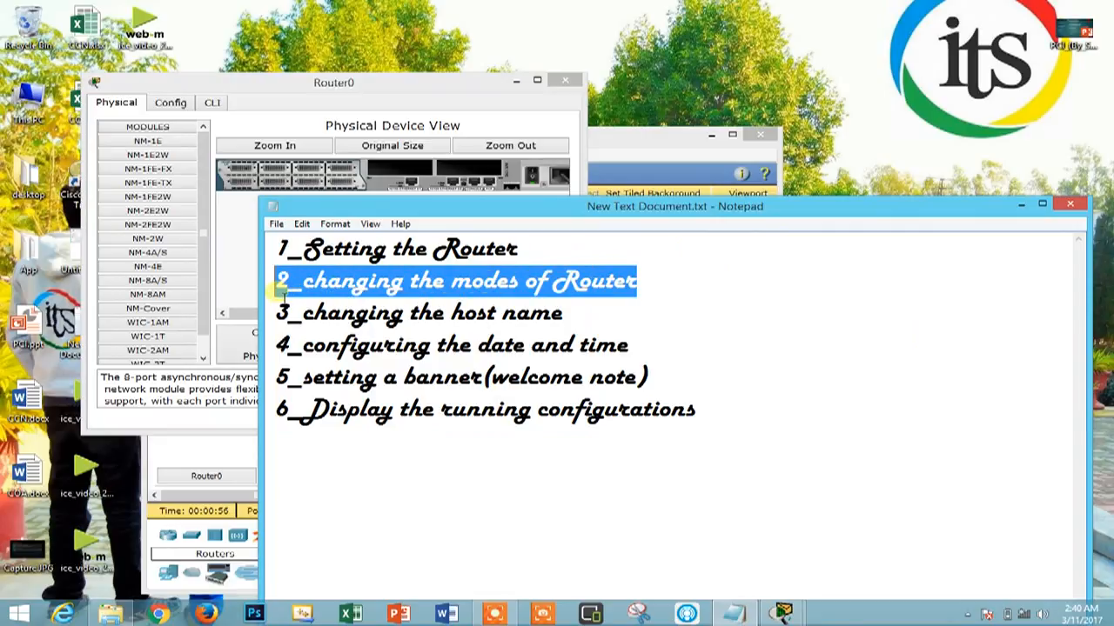
Switch back to the router's command line, answer no to the configuration dialog, and start the session
left_click(294, 124)
left_click(218, 102)
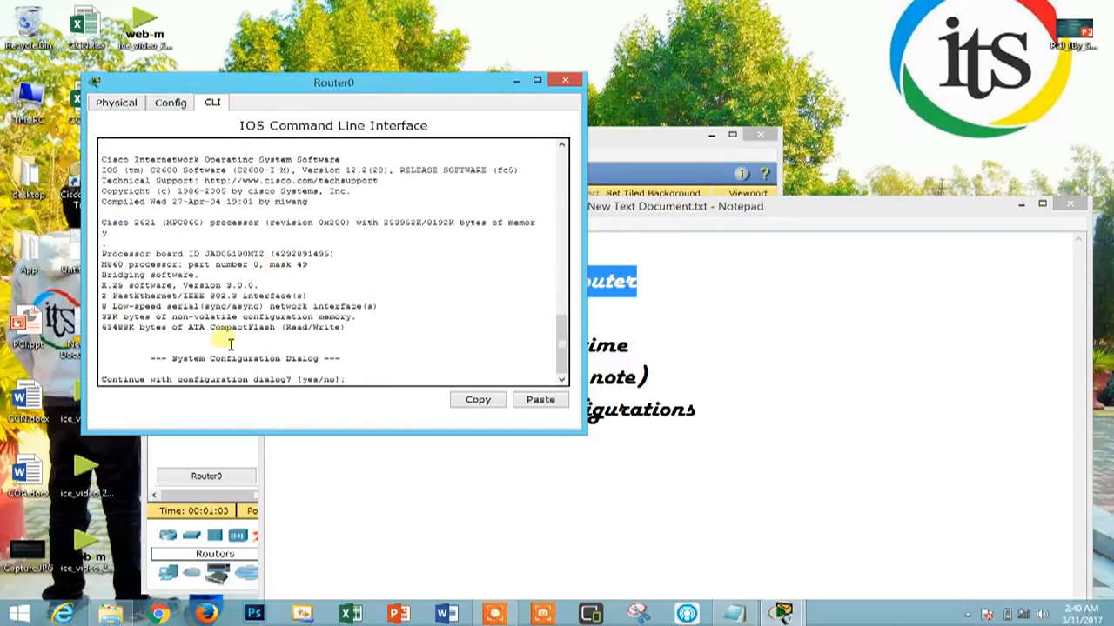
left_click_drag(105, 381, 352, 396)
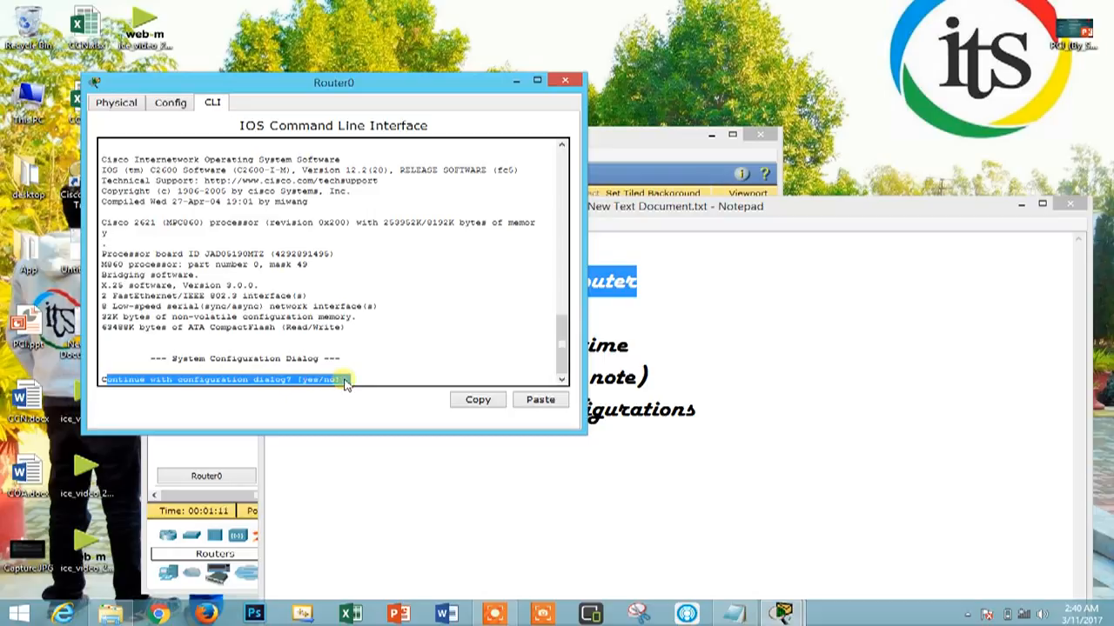
left_click(350, 384)
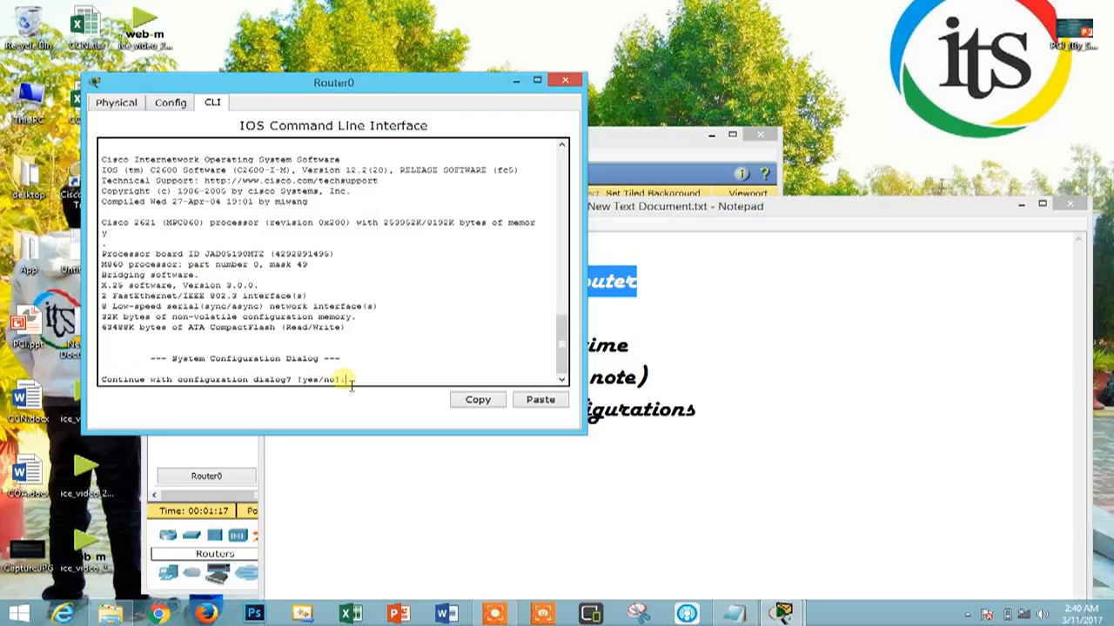
type("no")
key("Return")
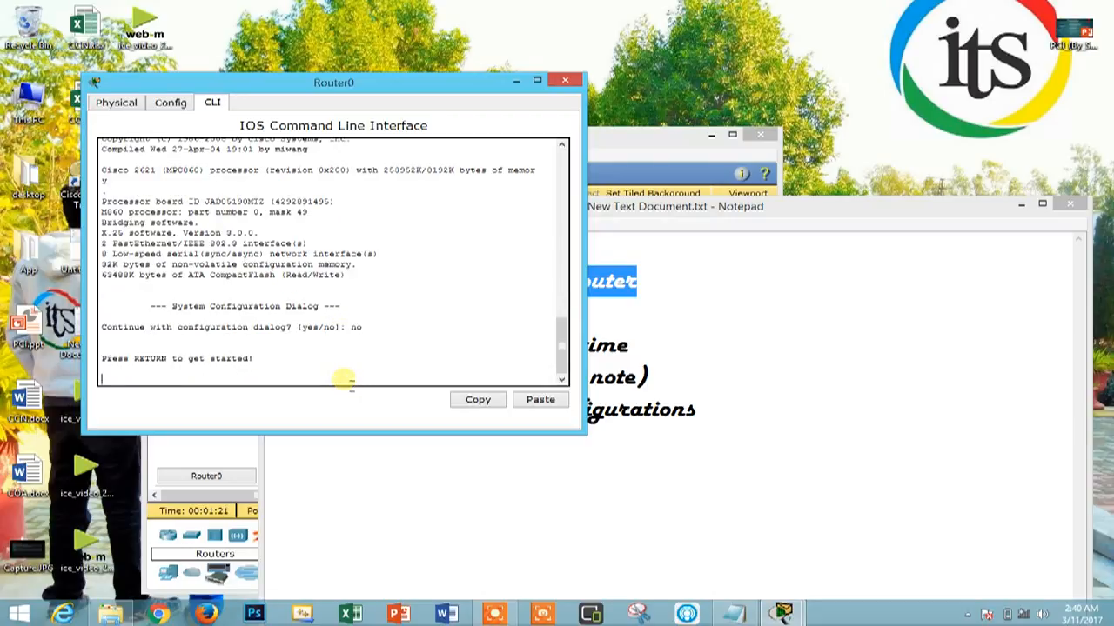
key("Return")
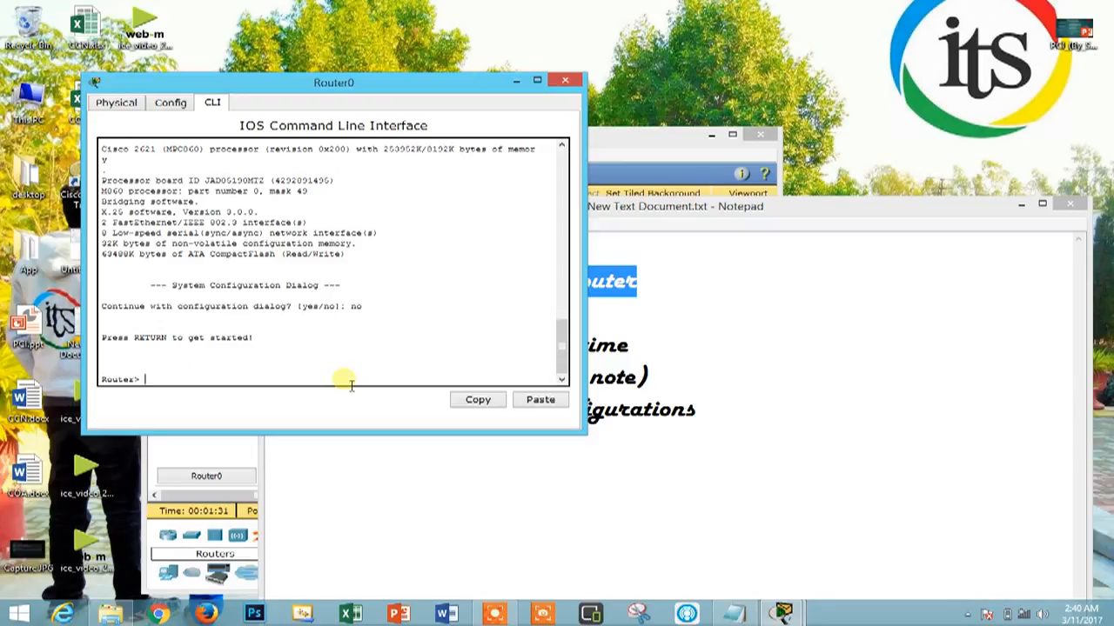
List the commands available in the router's user mode and examine them
type("?")
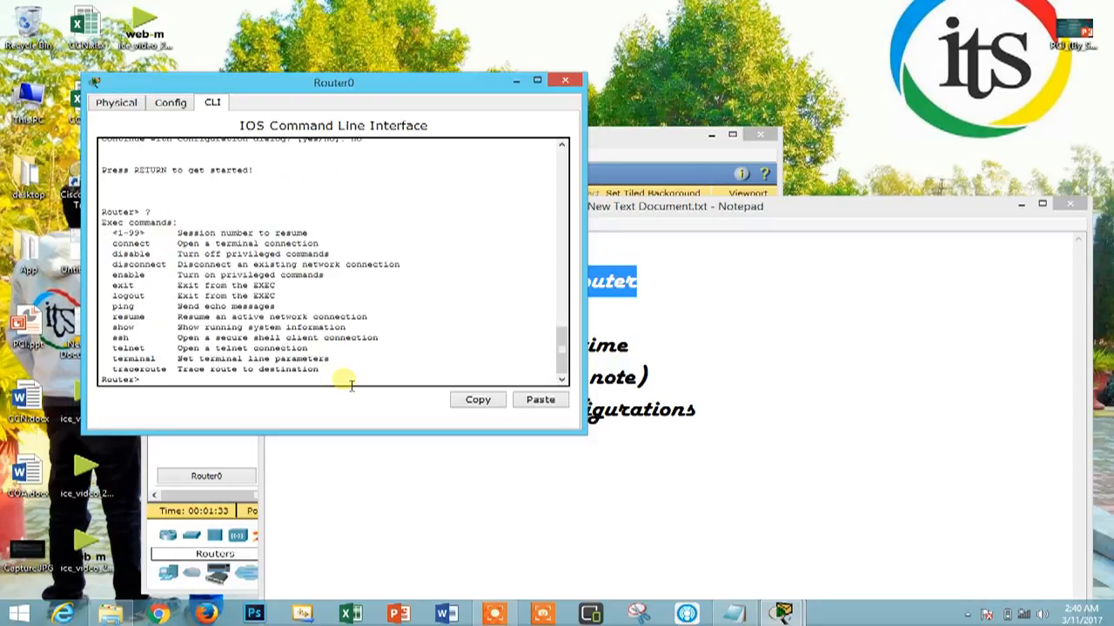
left_click_drag(112, 243, 374, 381)
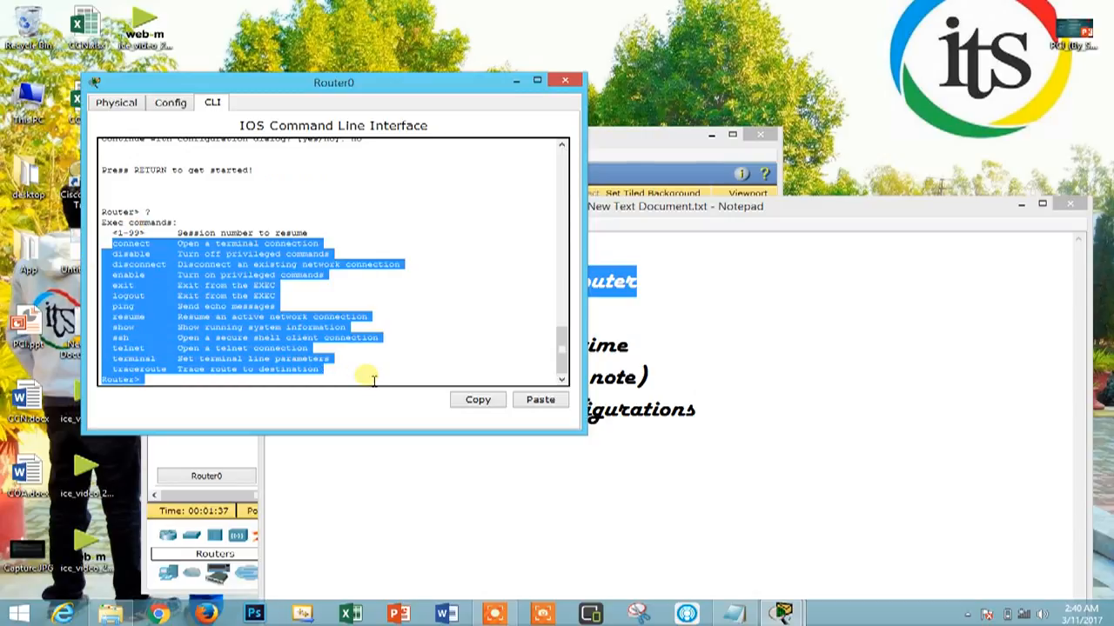
left_click(373, 381)
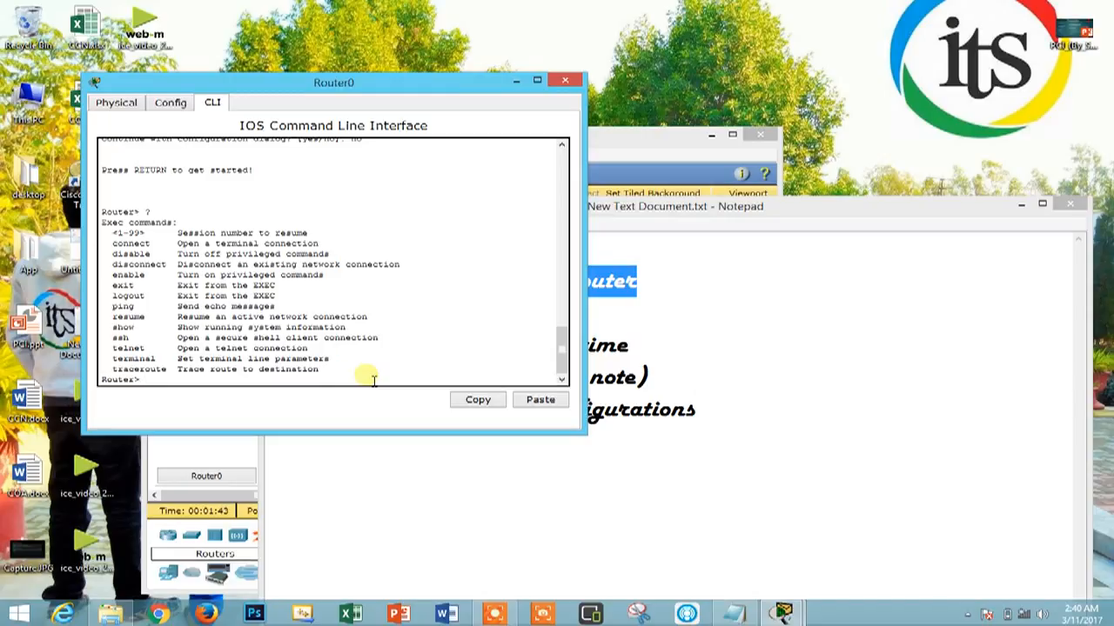
Enter the router's privileged mode with the enable command and check the changed prompt
type("able")
key("Return")
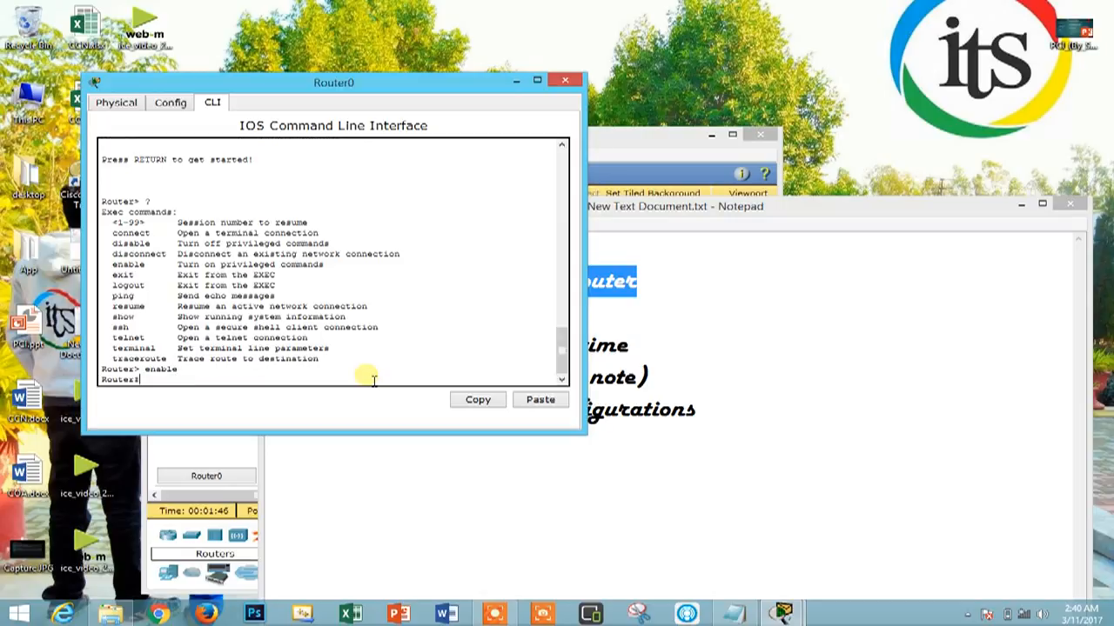
left_click_drag(106, 380, 161, 379)
left_click(159, 385)
List all commands available in privileged mode and examine them through the final page
type("?")
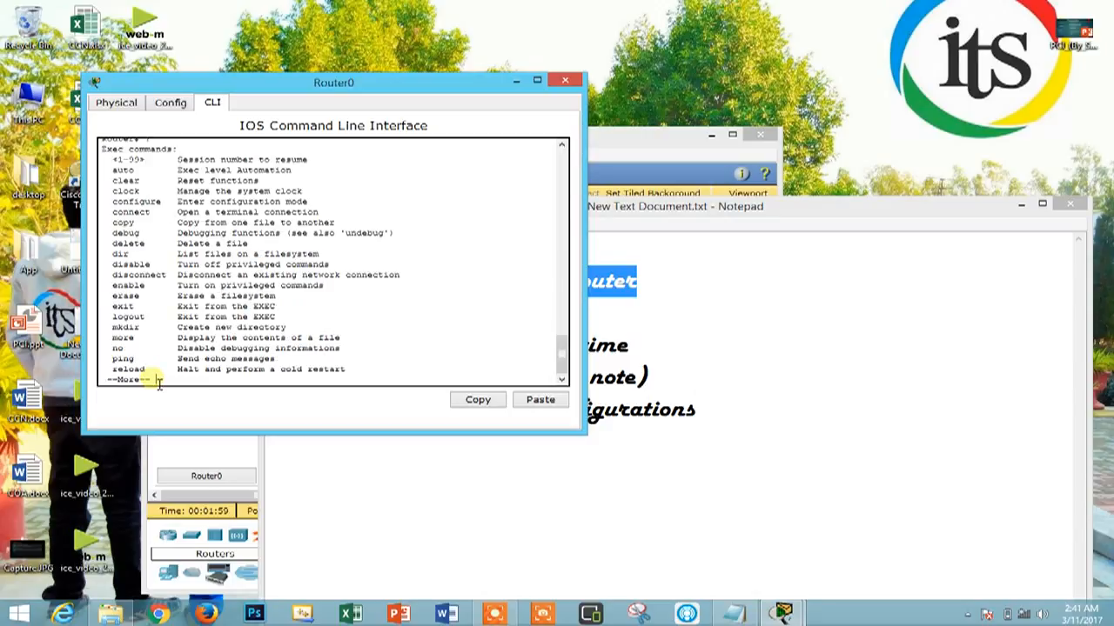
left_click_drag(104, 171, 254, 361)
left_click(170, 383)
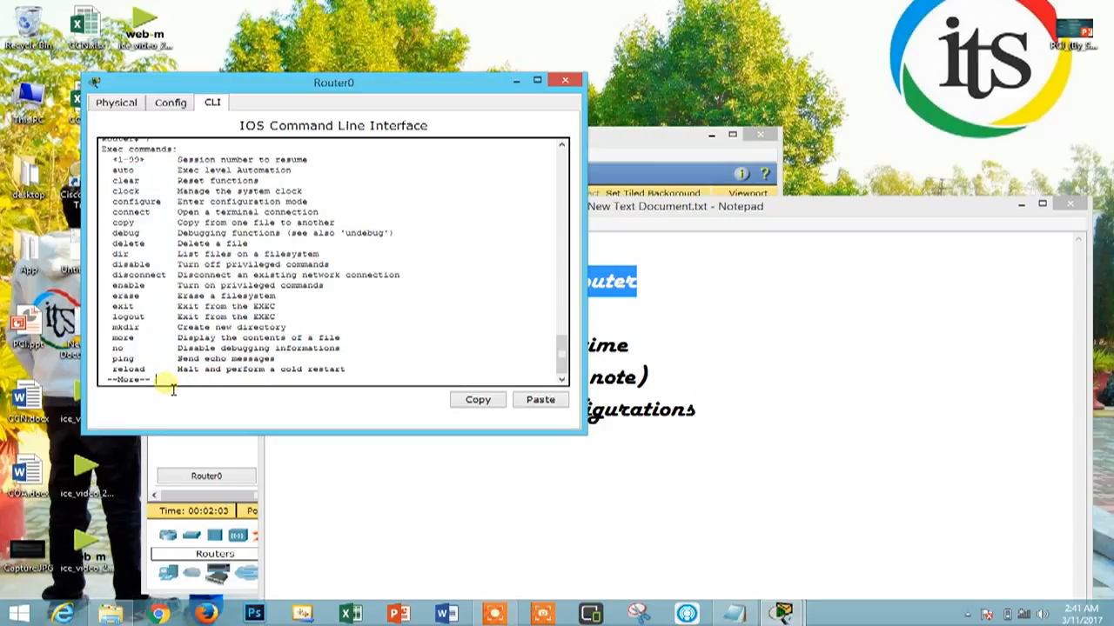
key("space")
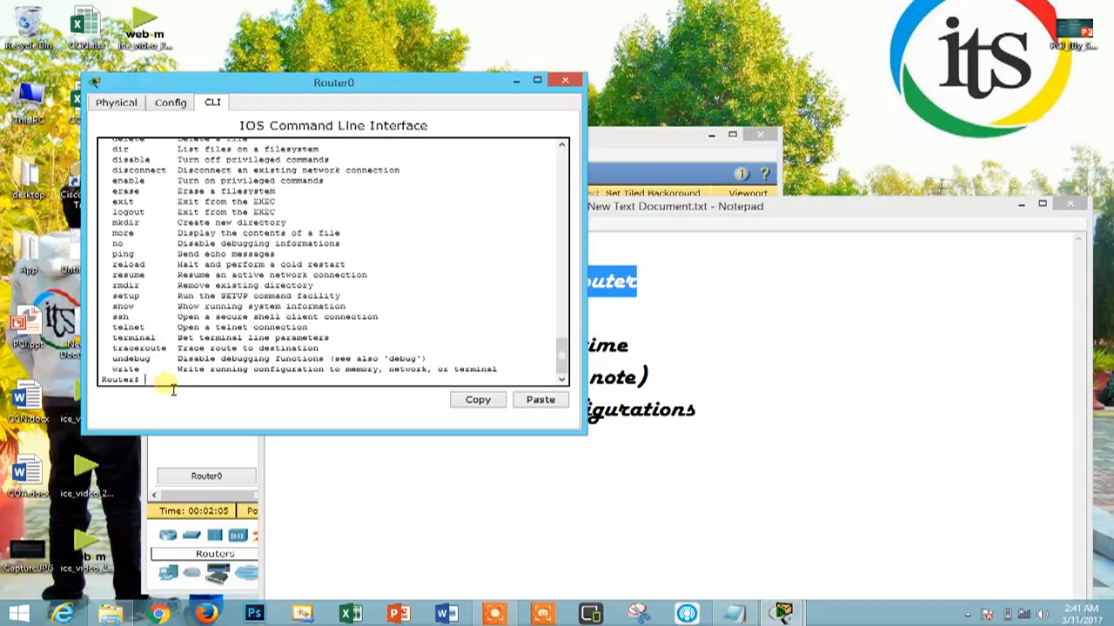
left_click_drag(107, 180, 418, 372)
left_click(398, 315)
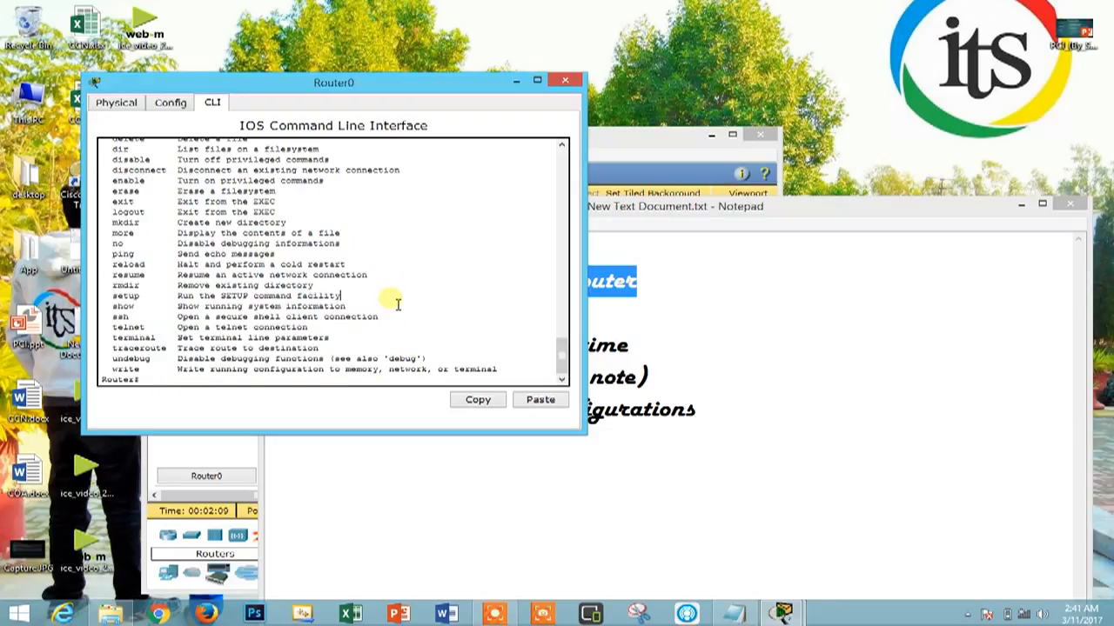
left_click_drag(146, 212, 325, 219)
left_click(326, 219)
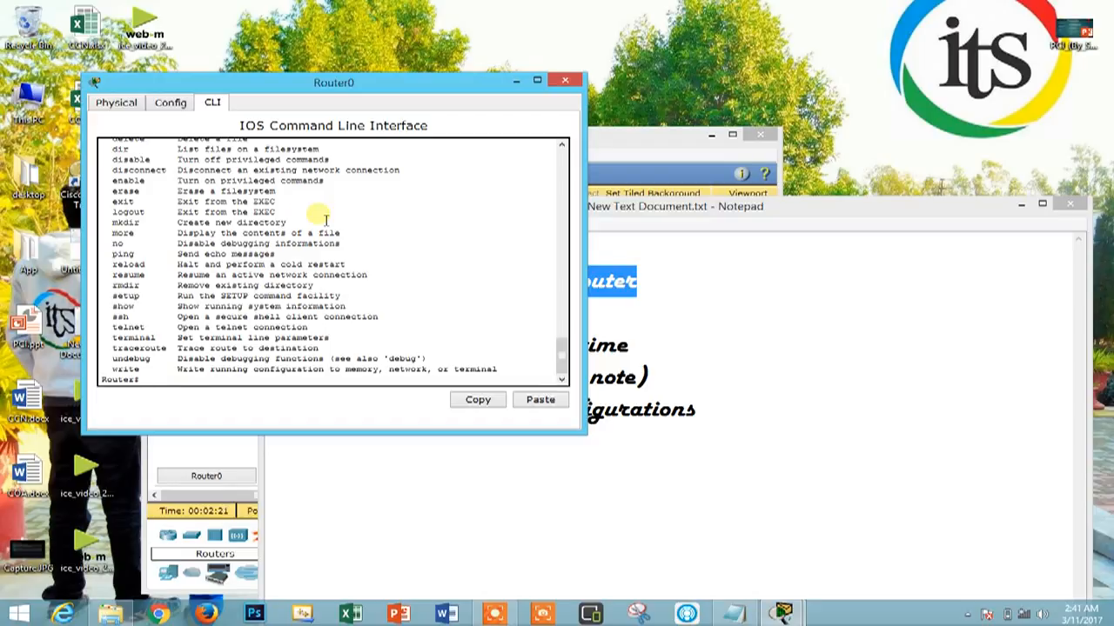
Enter the router's global configuration mode with config t and check the changed prompt
type("config t")
key("Return")
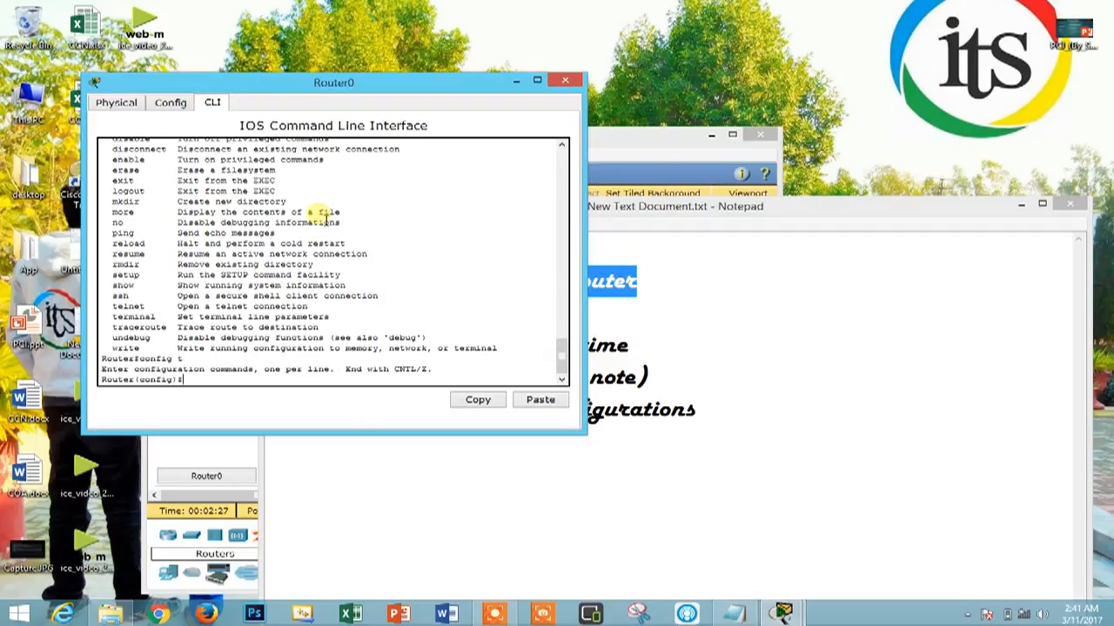
left_click_drag(218, 376, 143, 390)
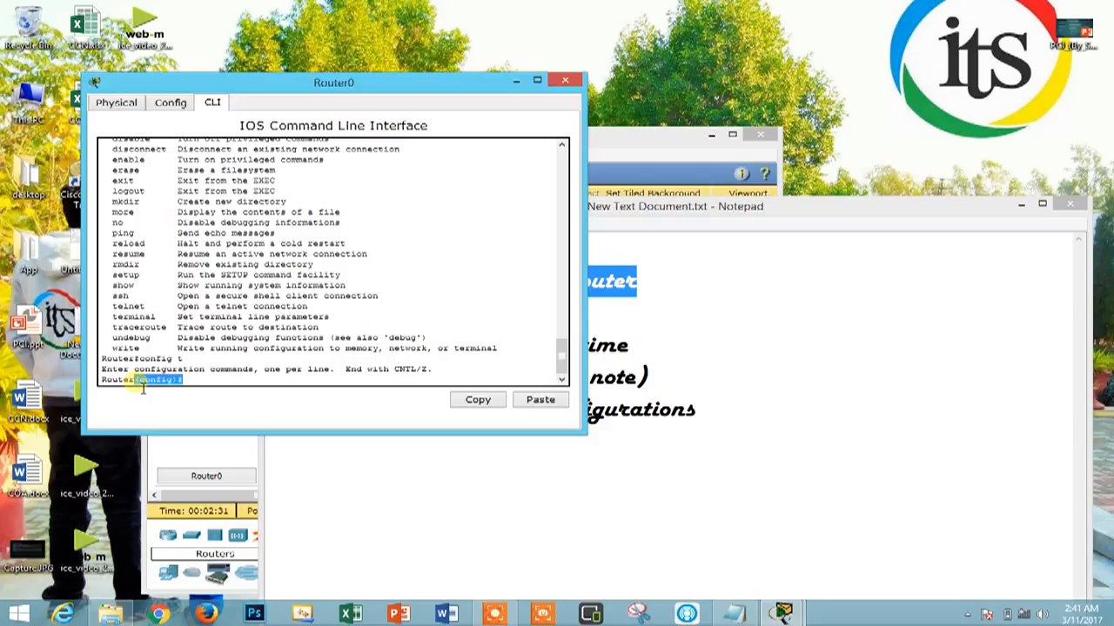
left_click(217, 381)
Switch to Notepad and review the list entry about changing the host name
left_click(777, 350)
left_click(570, 263)
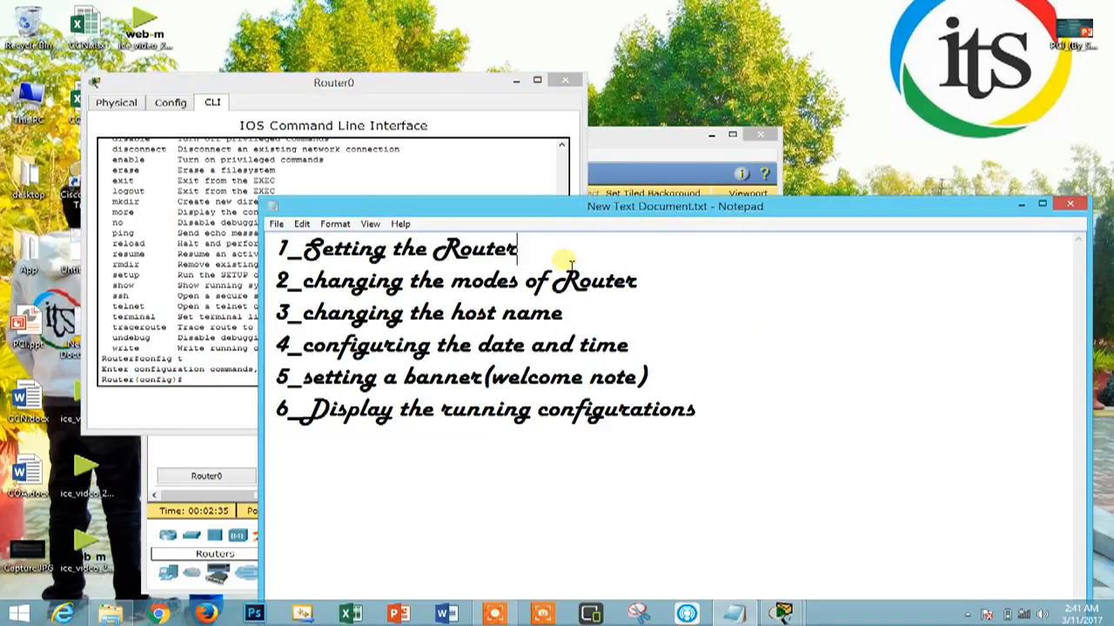
left_click(625, 287)
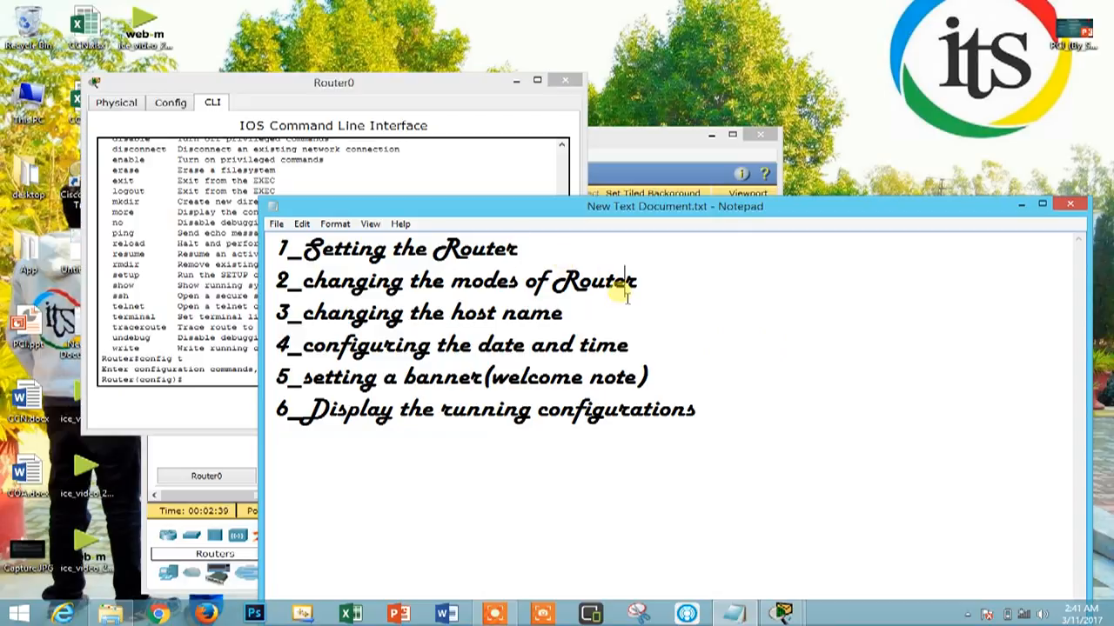
left_click_drag(599, 315, 253, 320)
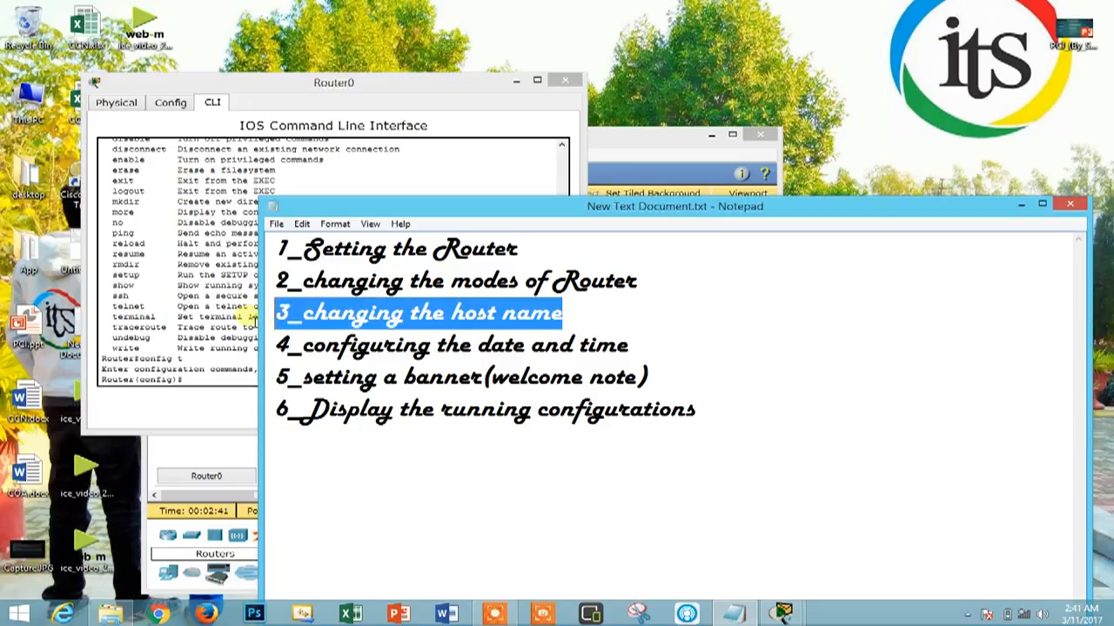
Return to the router's command line and leave global configuration mode with the exit command
left_click(465, 169)
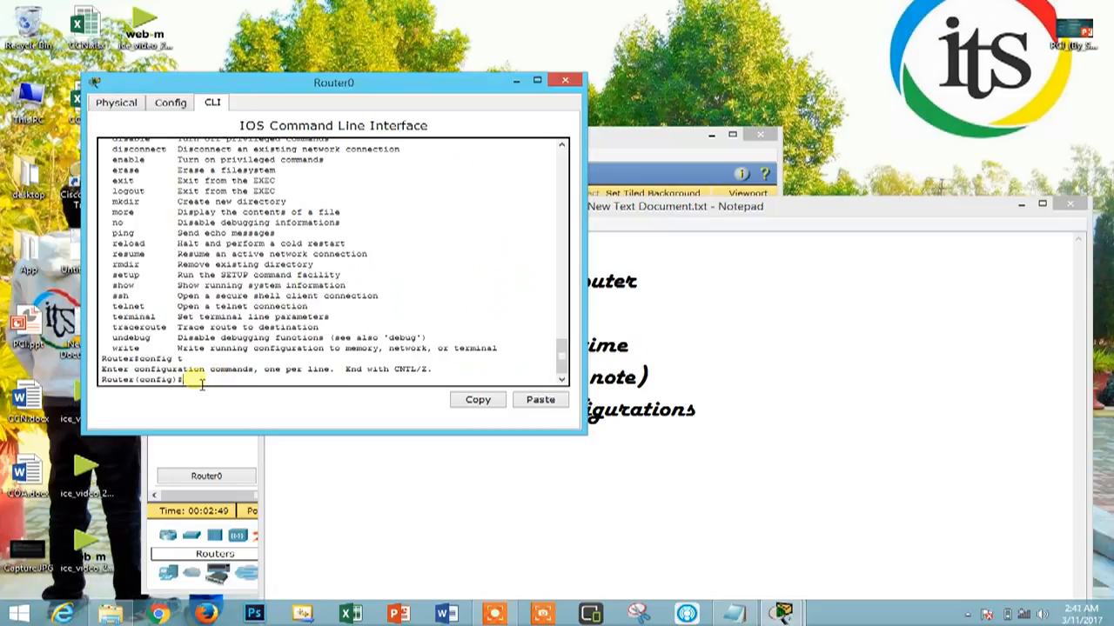
type("exit")
key("Return")
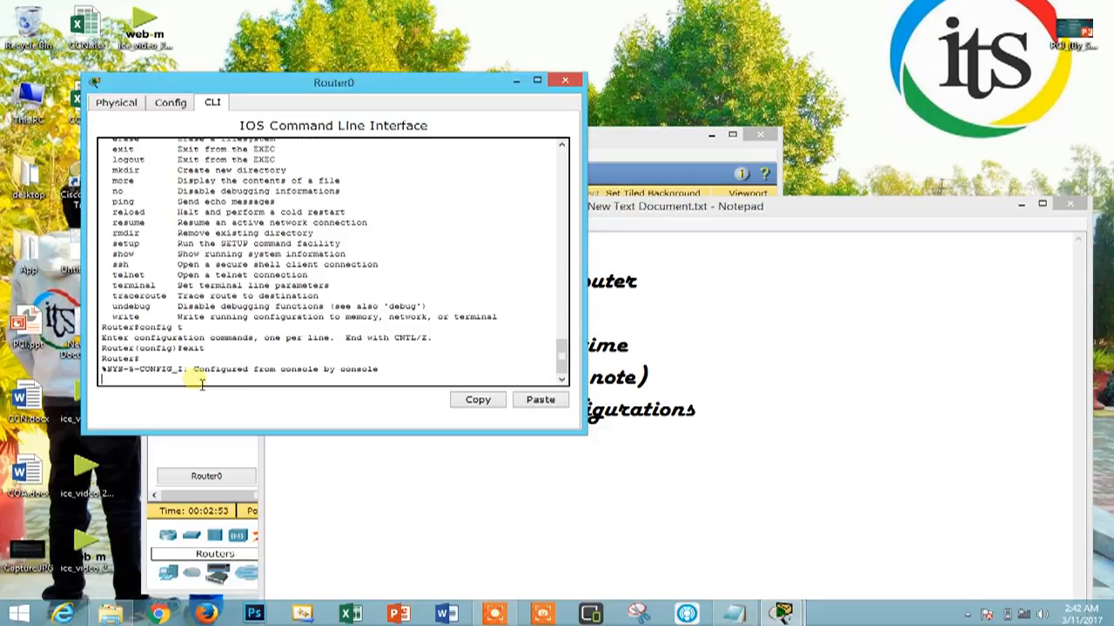
Leave the router's privileged mode with the exit command and restart the console session in user mode
key("Return")
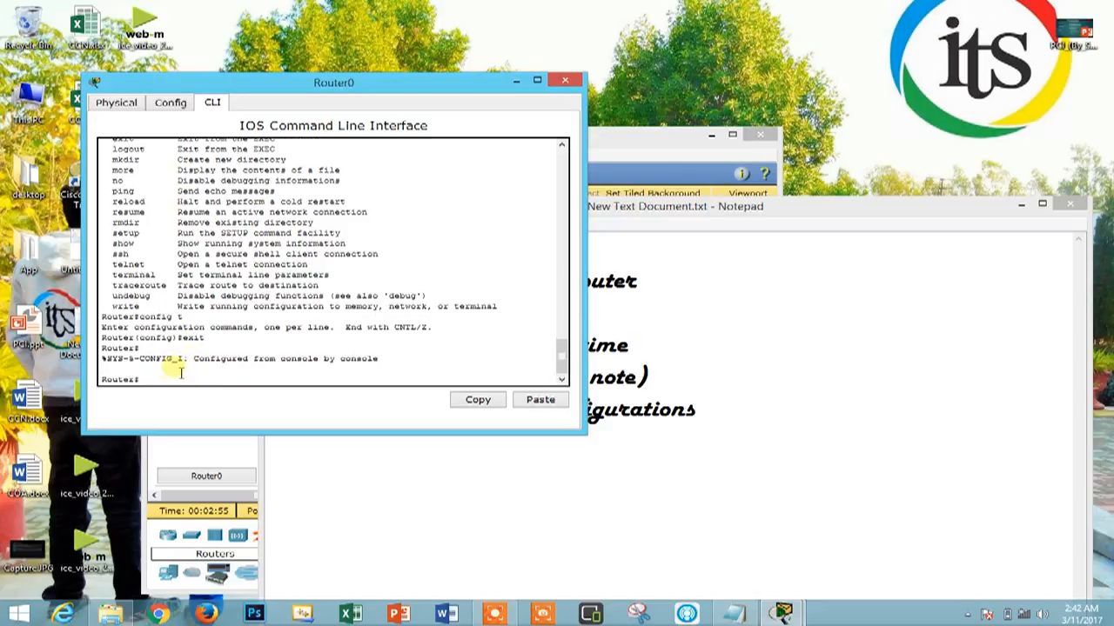
left_click_drag(101, 381, 149, 388)
left_click(152, 388)
left_click(158, 386)
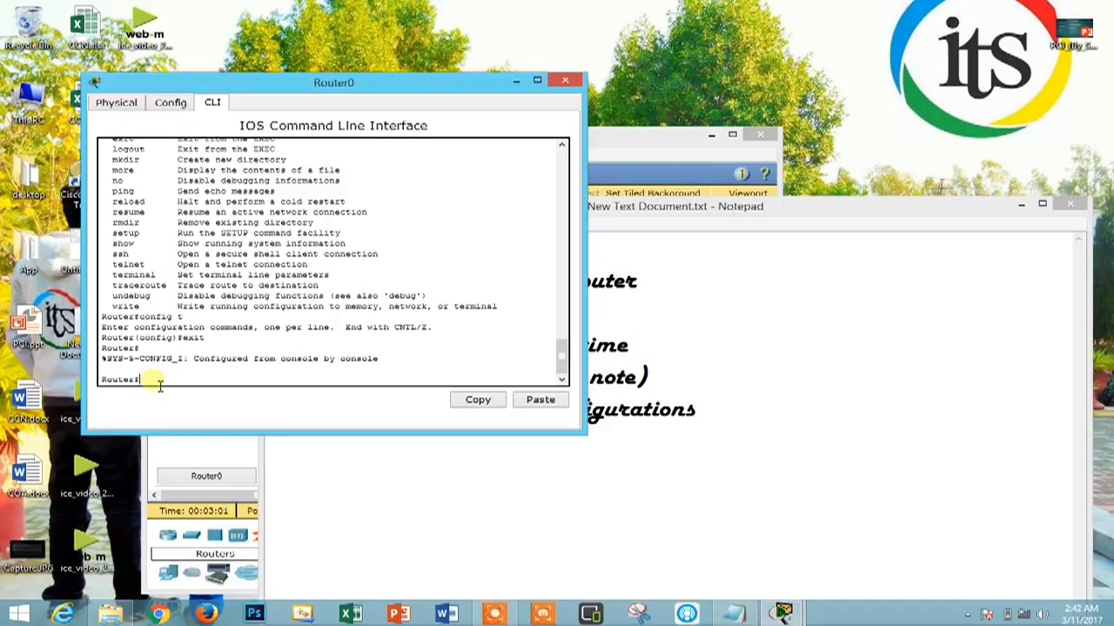
type("exit")
key("Return")
key("Return")
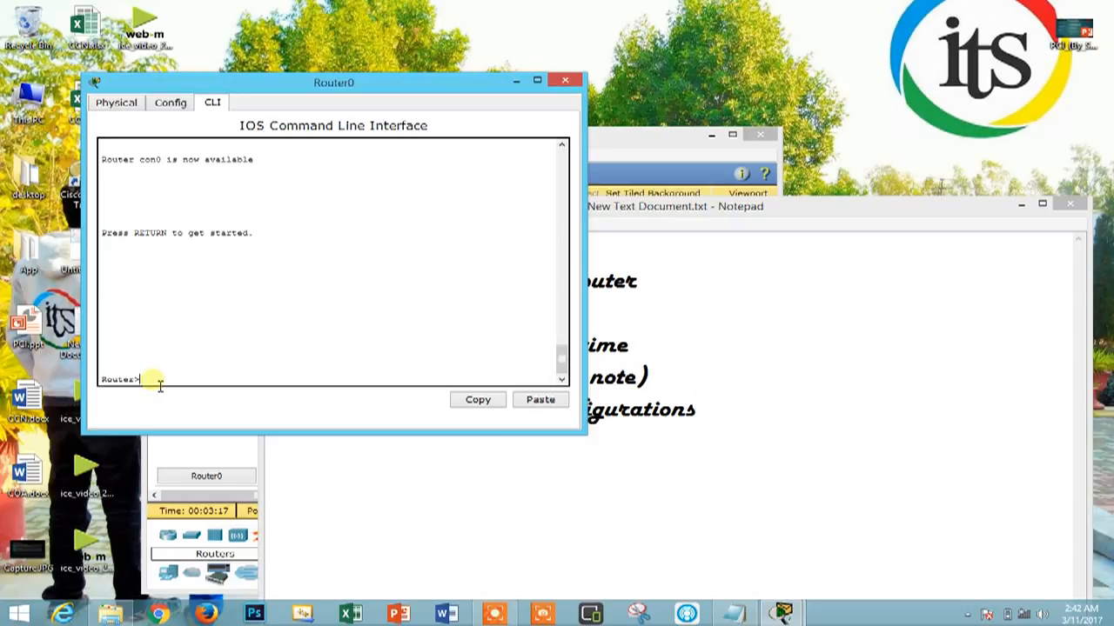
Enter privileged mode with enable and global configuration mode with config t
type("enable")
key("Return")
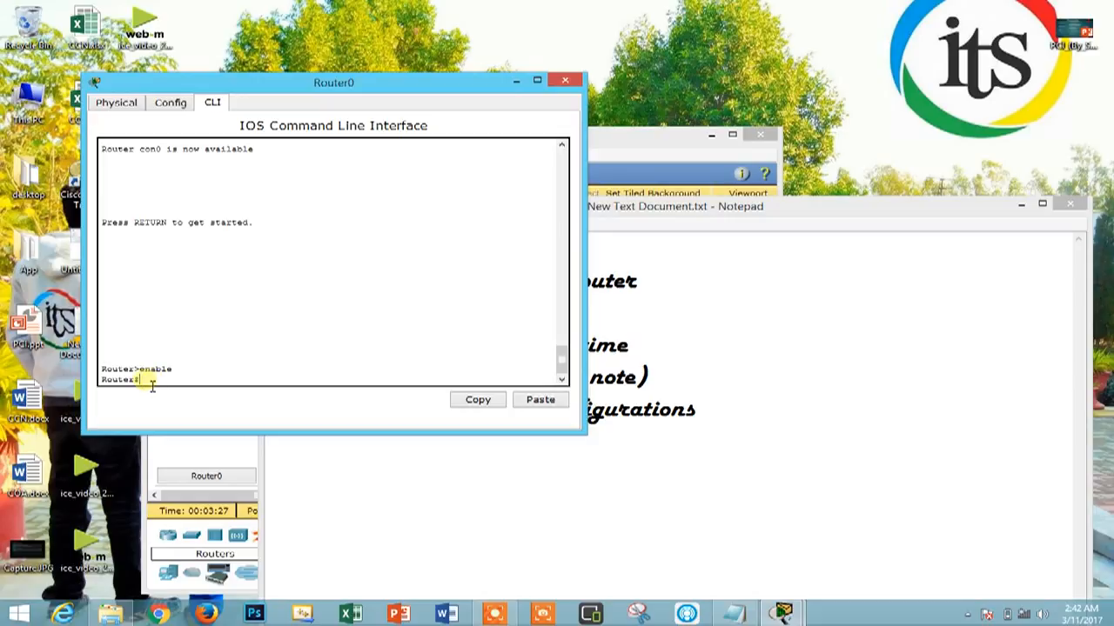
type("config t")
key("Return")
left_click_drag(209, 386, 101, 369)
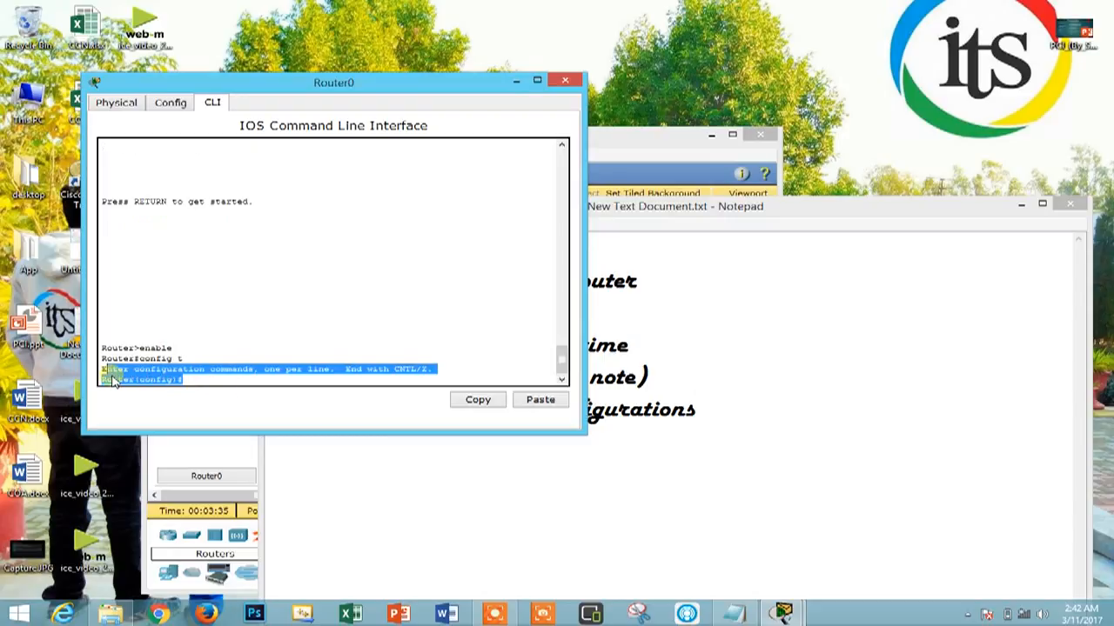
left_click(194, 383)
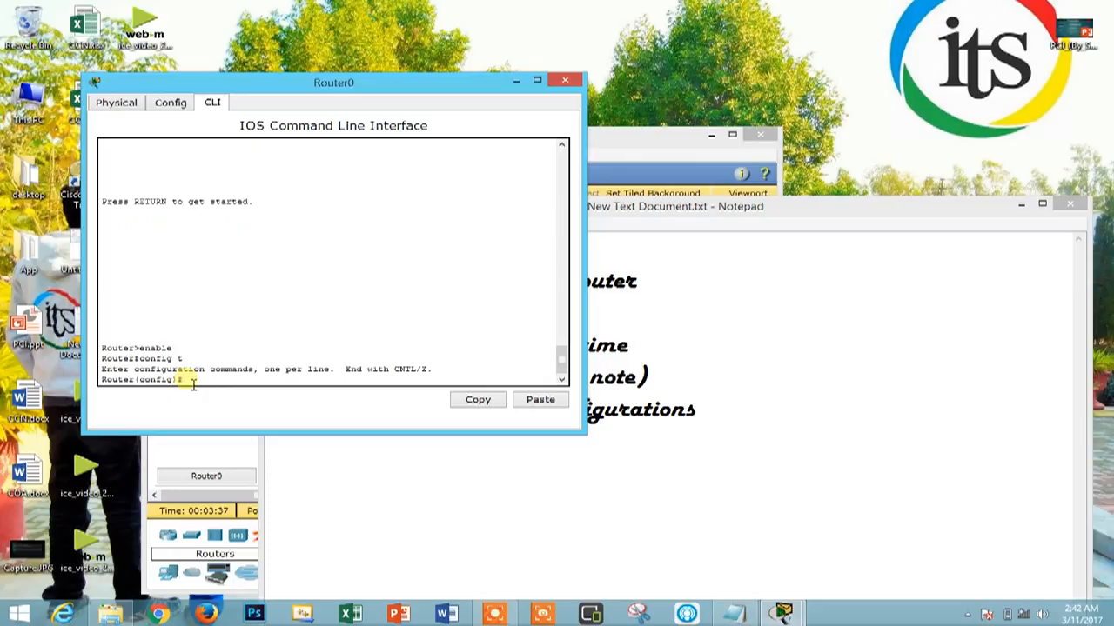
Change the router's host name to a person's first name with the hostname command and check the new prompt
type("sho")
type("t")
type("name")
type(" Farhan")
key("Return")
left_click_drag(137, 381, 101, 369)
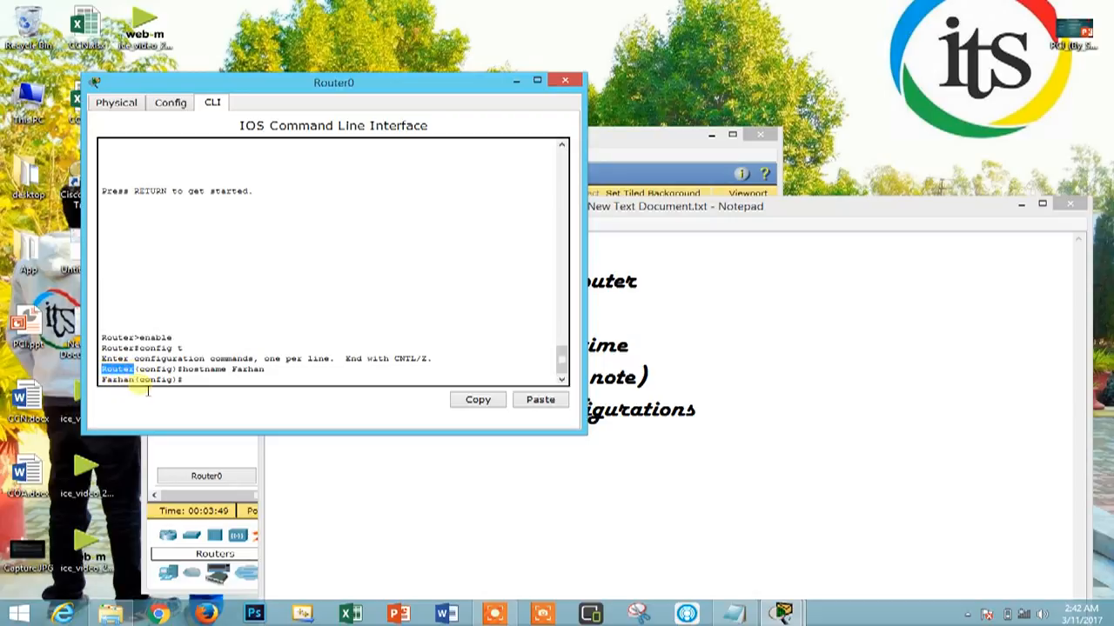
left_click(140, 388)
left_click_drag(101, 380, 194, 383)
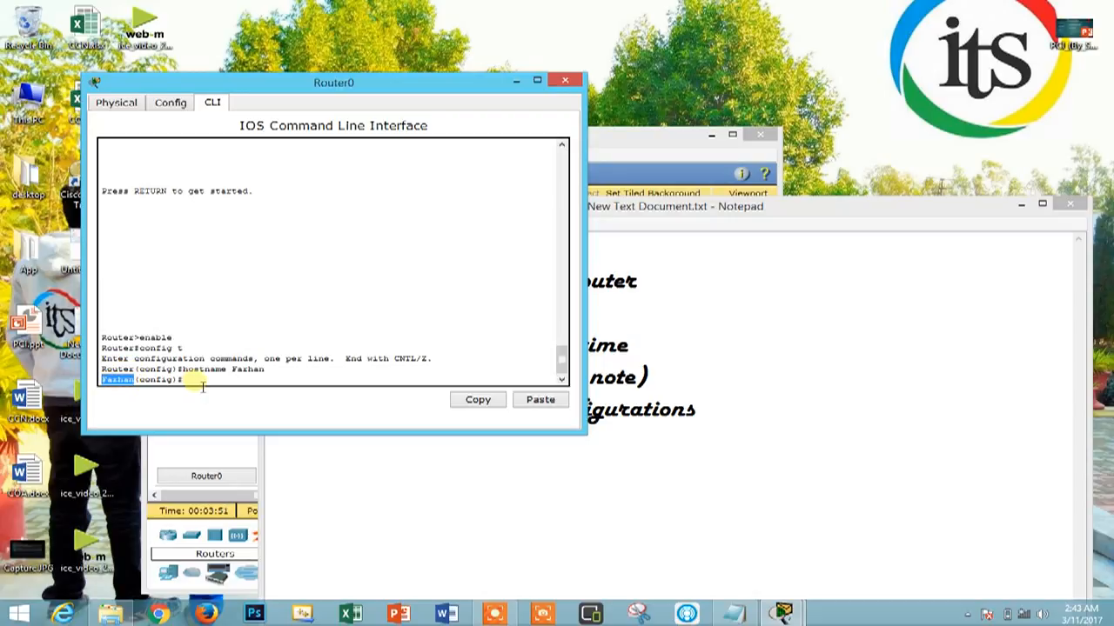
Switch to Notepad to review the list entry about configuring the date and time, and return to the router's command line
left_click(689, 333)
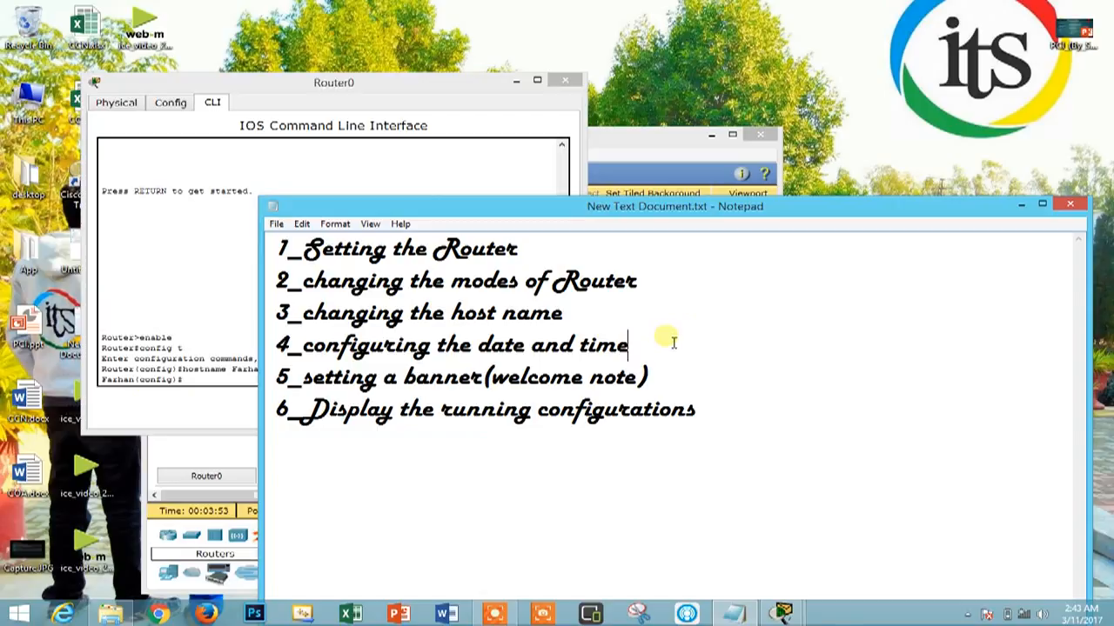
left_click_drag(667, 336, 270, 344)
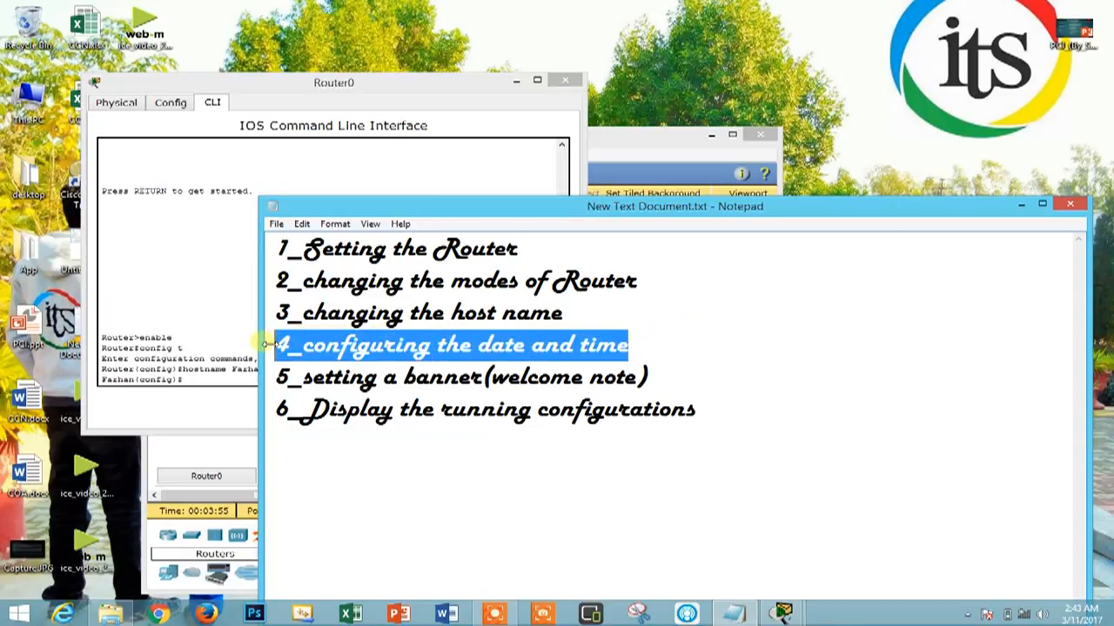
left_click(200, 379)
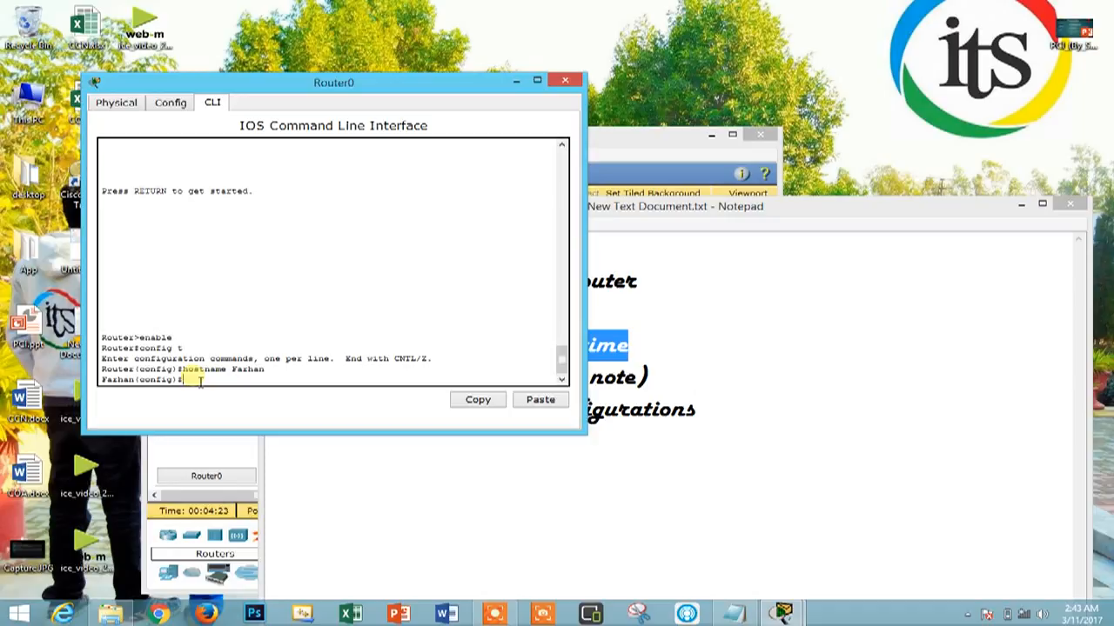
Leave the renamed router's global configuration mode with the exit command
type("exit")
key("Return")
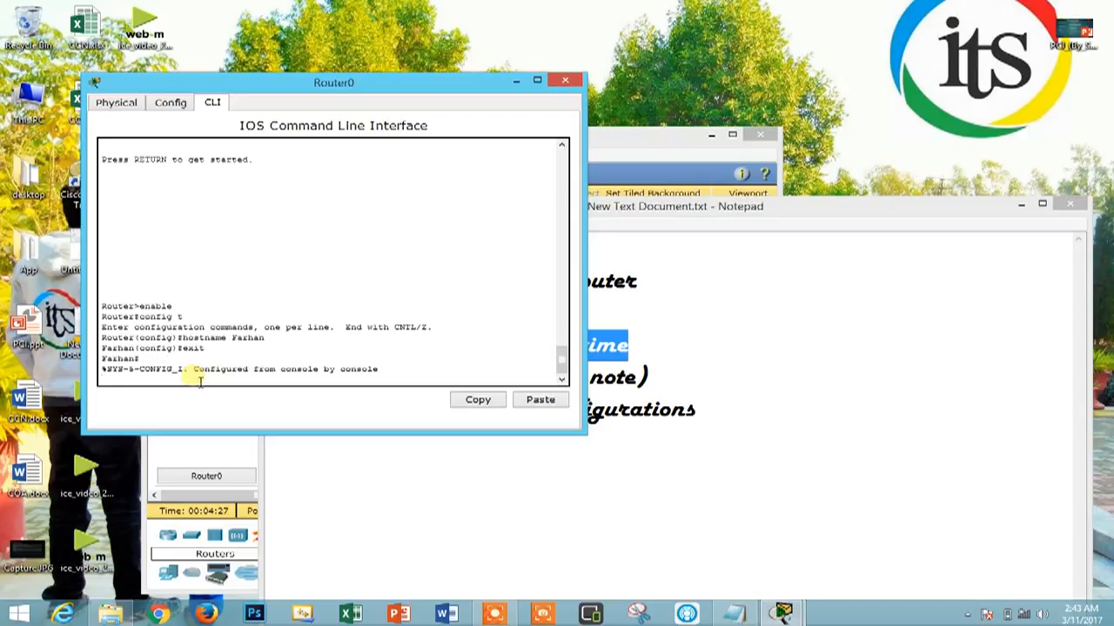
key("Return")
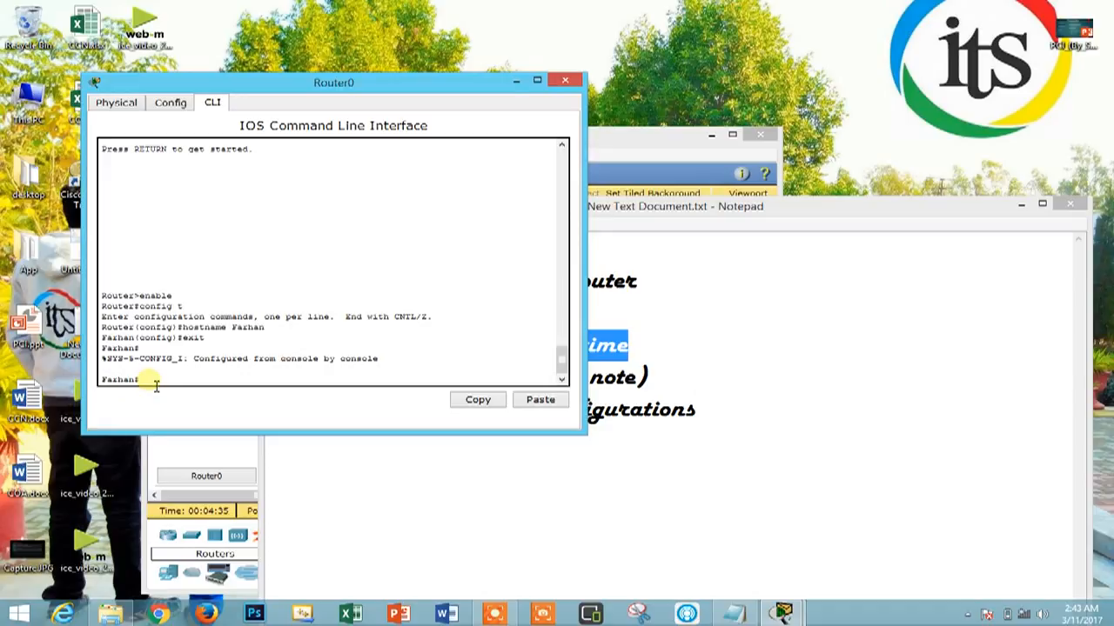
Set the router's clock to 02:43:14 on 11 March 2017 with the clock set command and review the entered line
type("clock set 02:43:14 11 Ma")
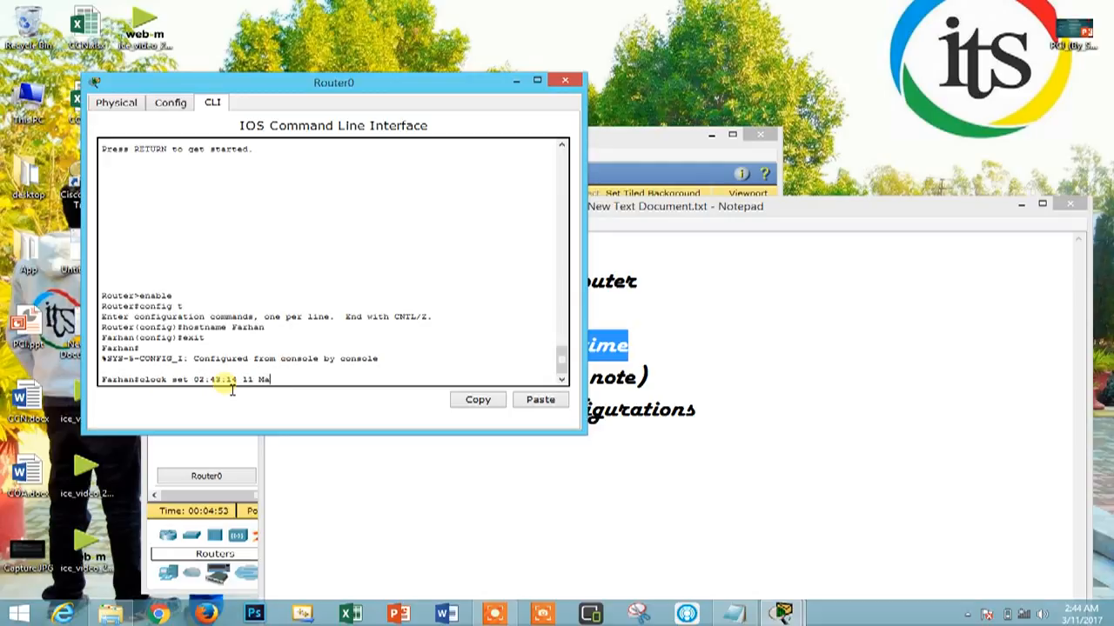
type("rch 2017")
key("Return")
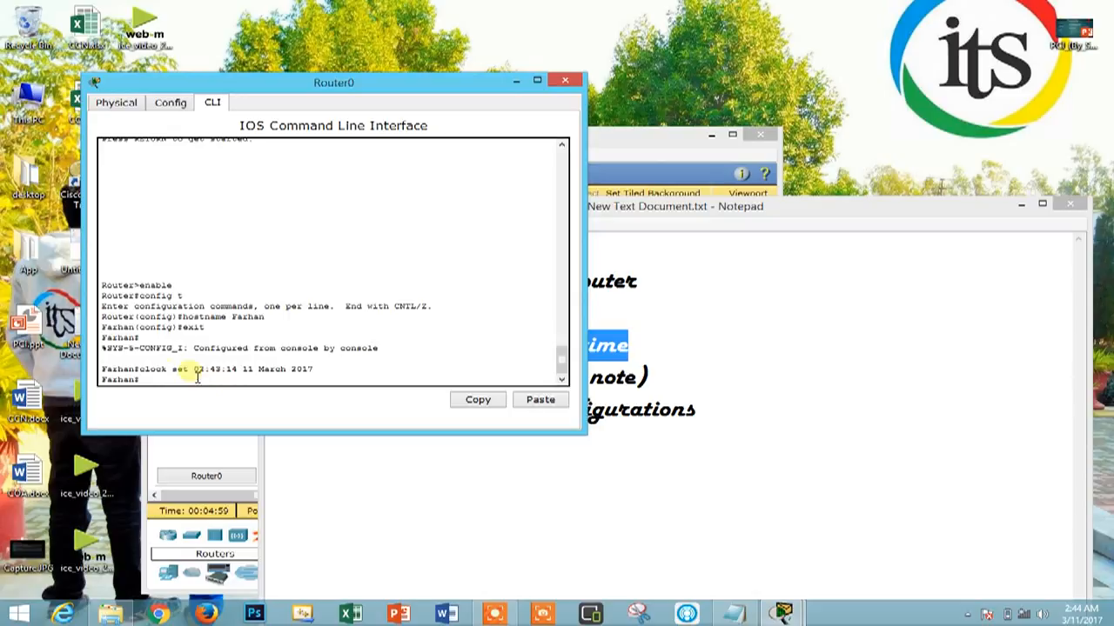
left_click_drag(155, 368, 324, 372)
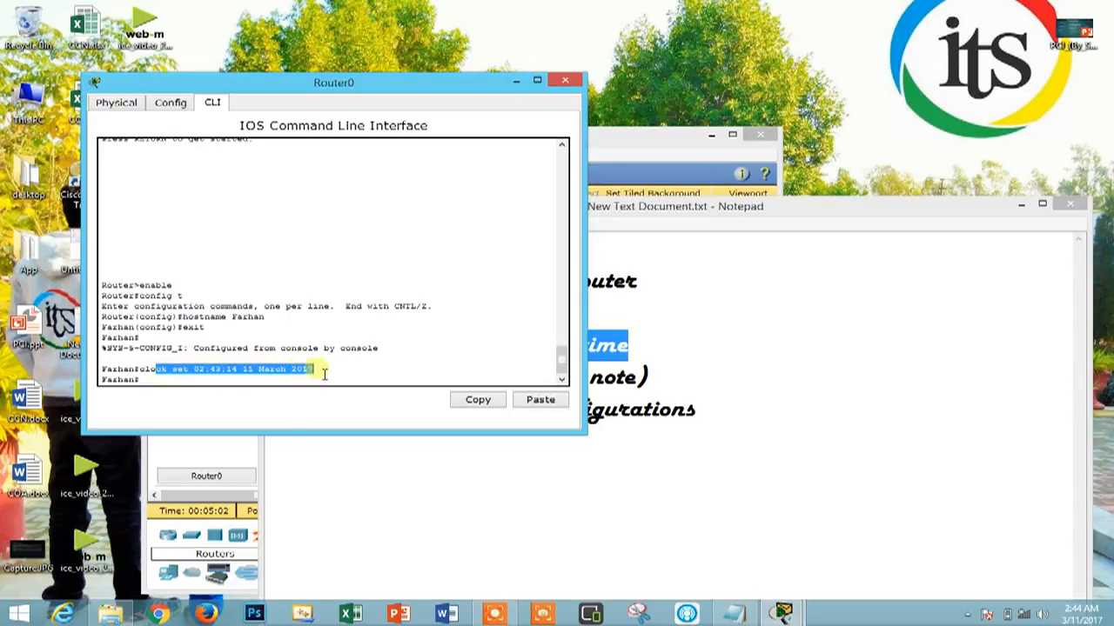
left_click(230, 374)
left_click_drag(330, 376, 258, 375)
double_click(251, 372)
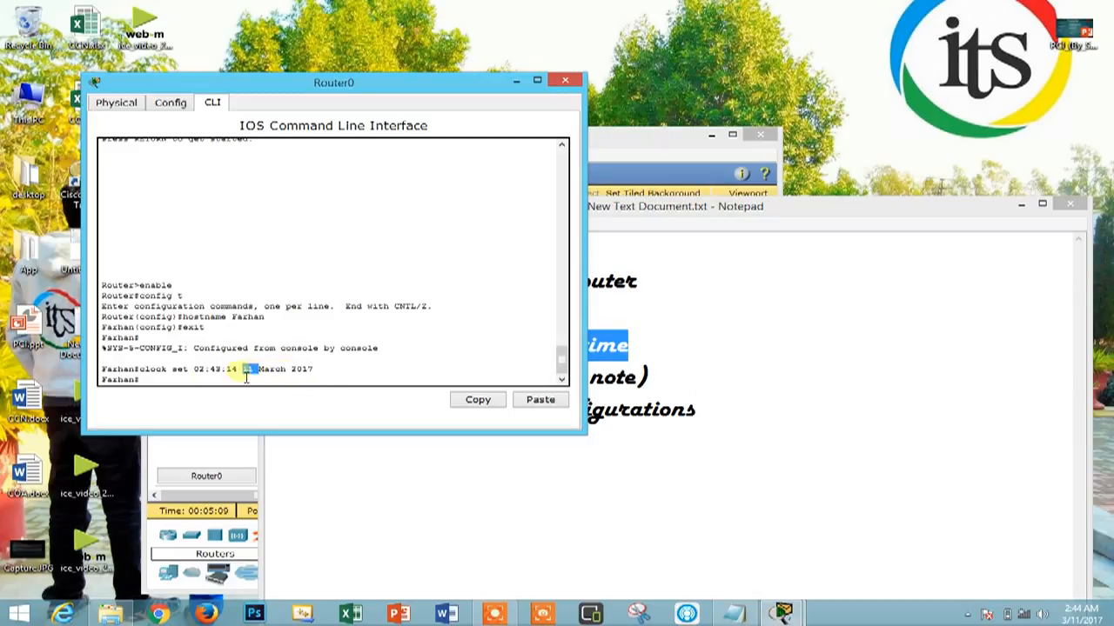
Display the router's date and time with show clock and check the output
left_click(188, 381)
type("sho")
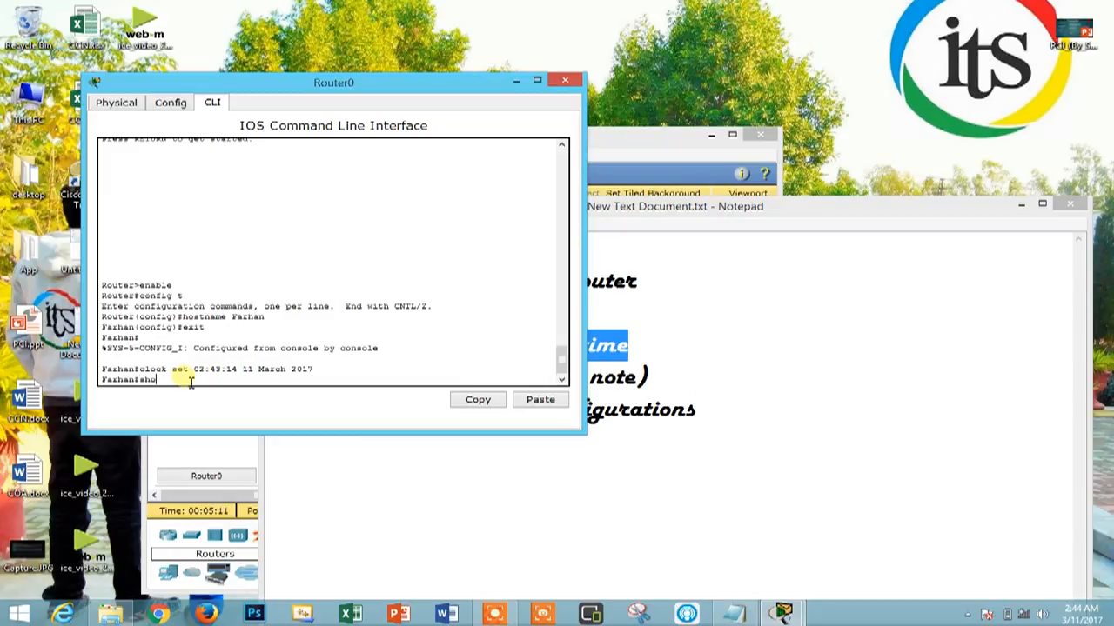
type("w clock")
key("Return")
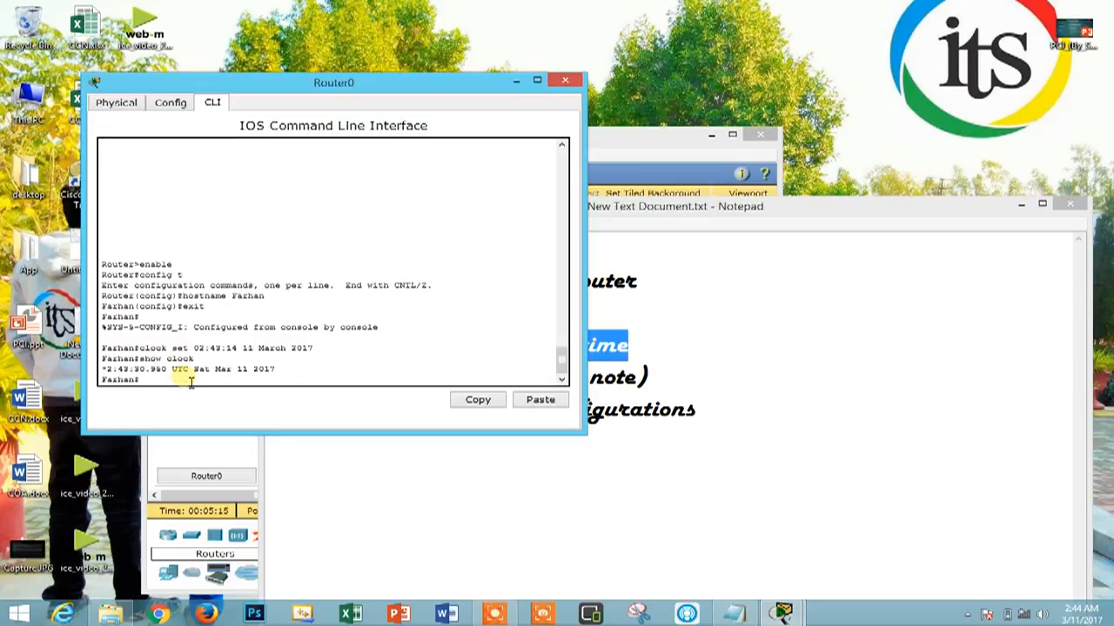
left_click_drag(102, 372, 278, 372)
left_click(176, 388)
Check the task list in Notepad, and enter the router's global configuration mode with config t
left_click(604, 281)
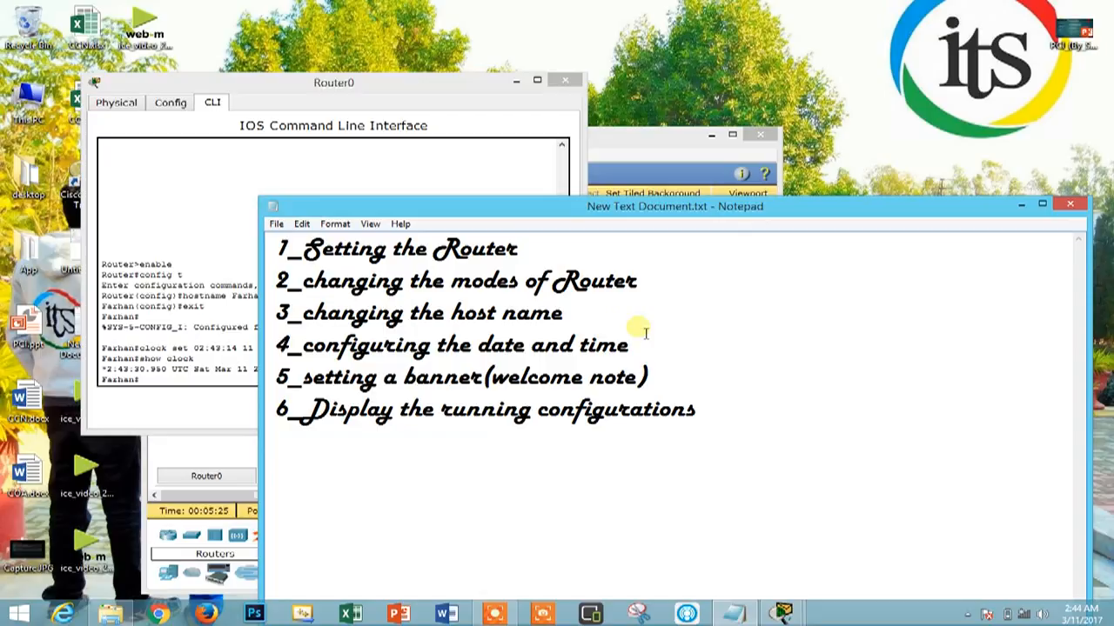
left_click(188, 383)
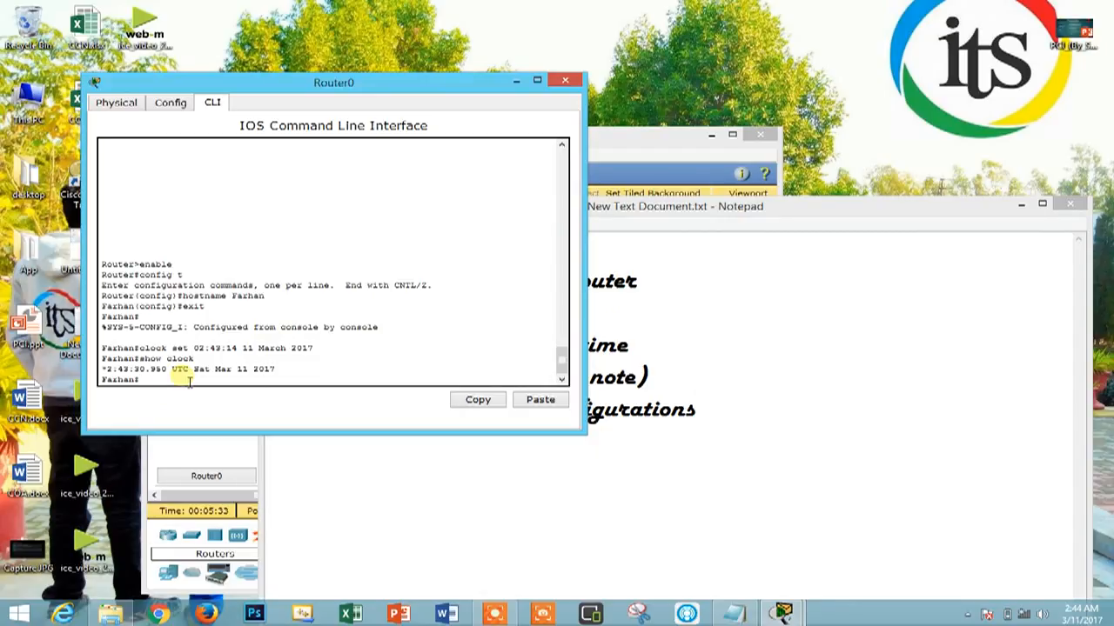
type("config t")
key("Return")
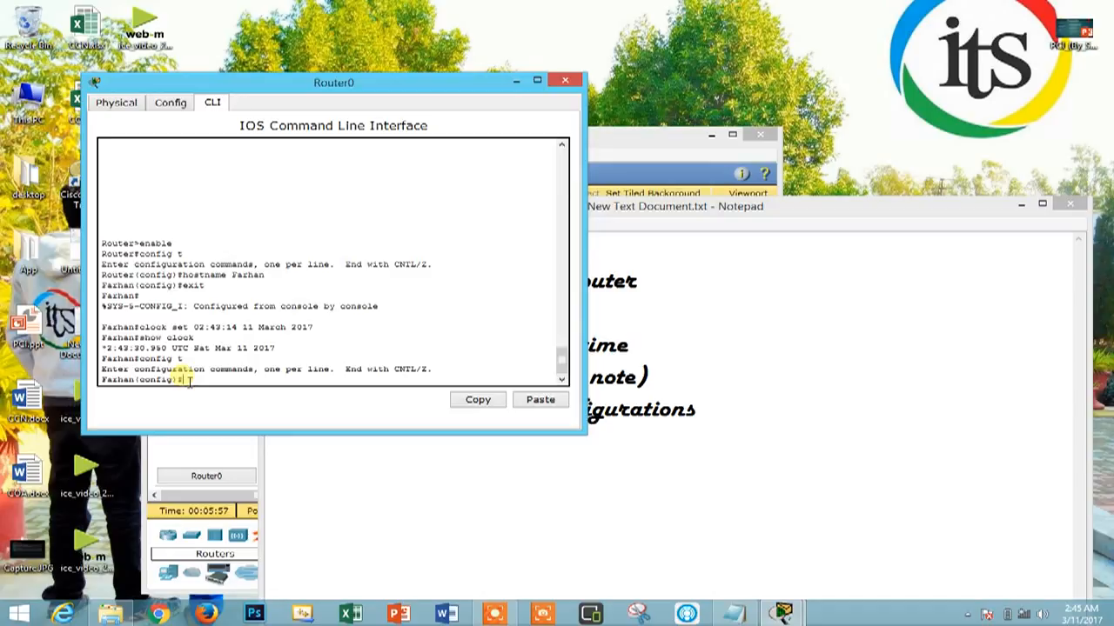
Set the router's message-of-the-day banner to "Welcome to IT Group" with banner motd, using # as the delimiter
type("banner")
type(" motd")
type("#banner motd #")
type("Wel")
type("come")
type(" to ")
type("IT Group")
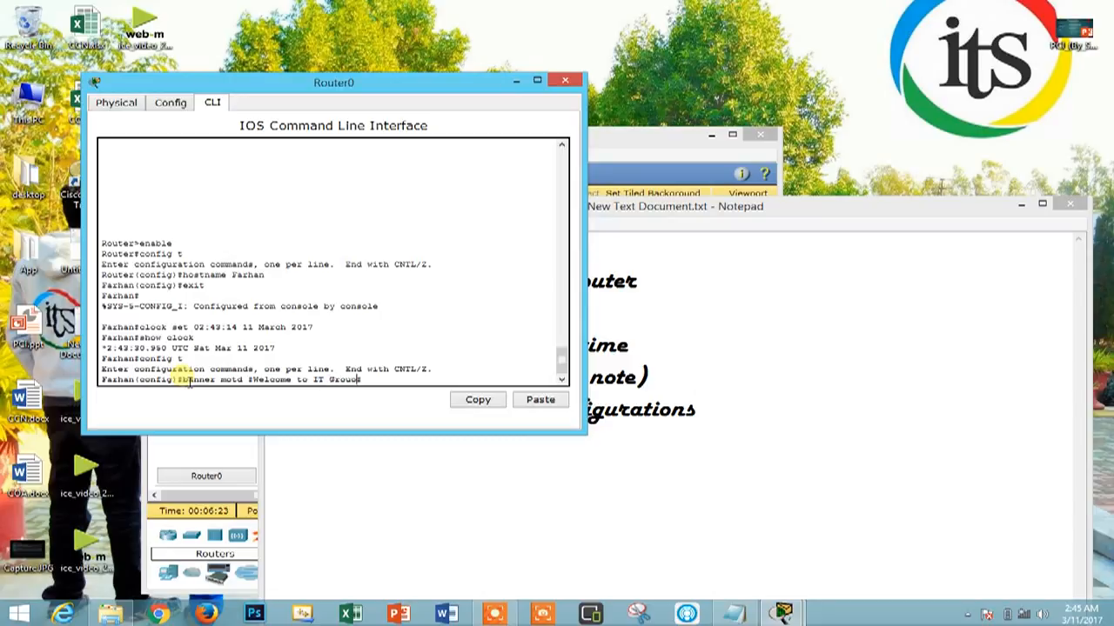
key("BackSpace")
type("p#")
key("Return")
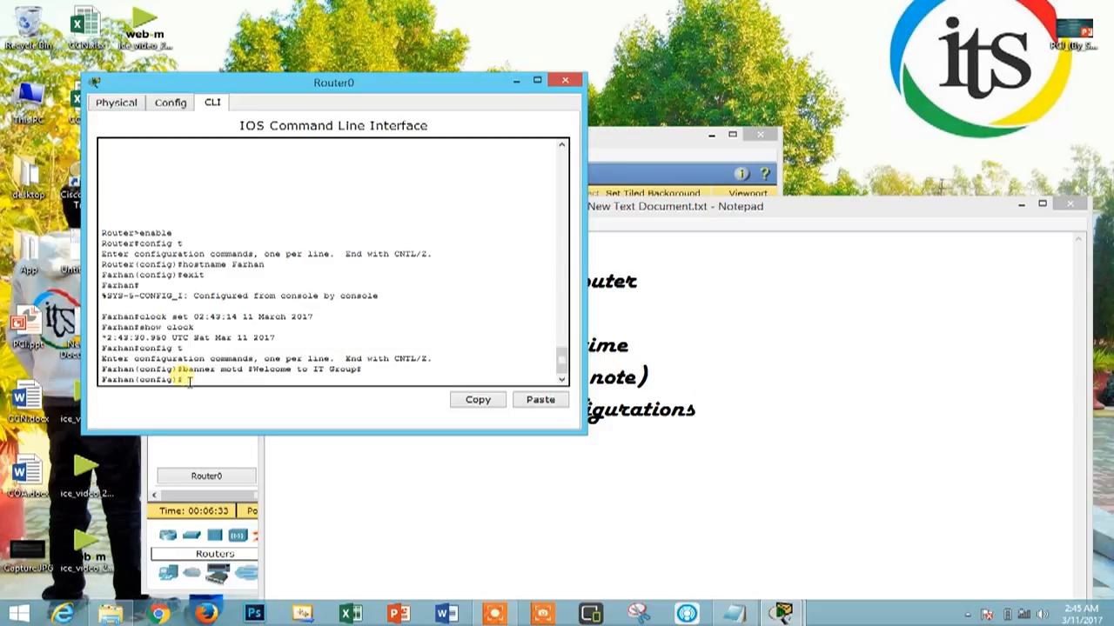
Exit global configuration and privileged modes, and restart the console session to check the welcome banner
type("exit")
key("Return")
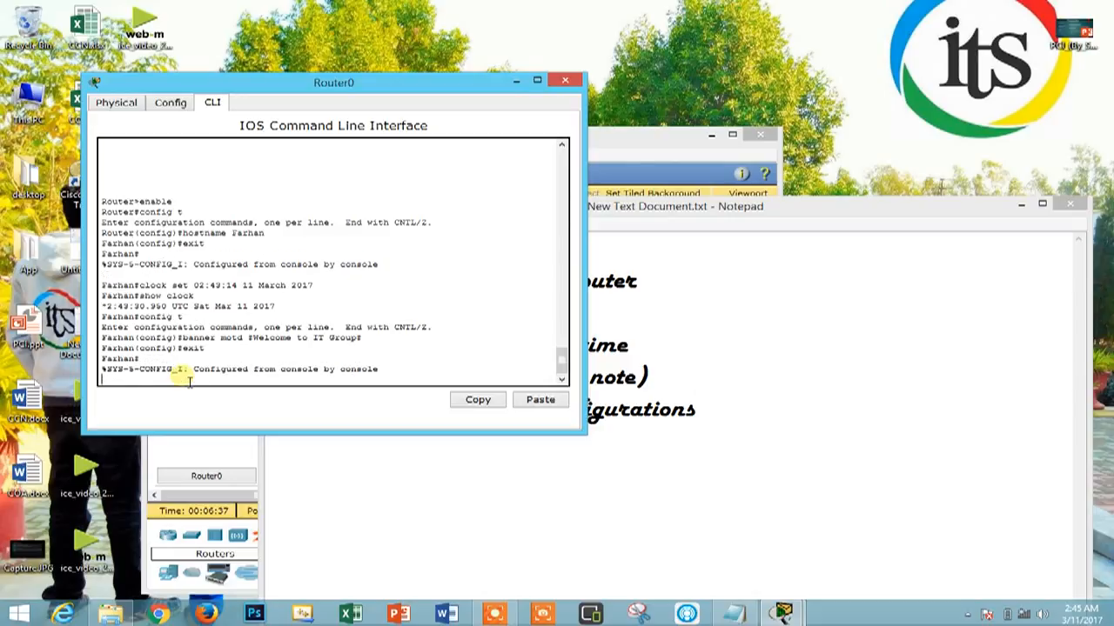
key("Return")
type("exit")
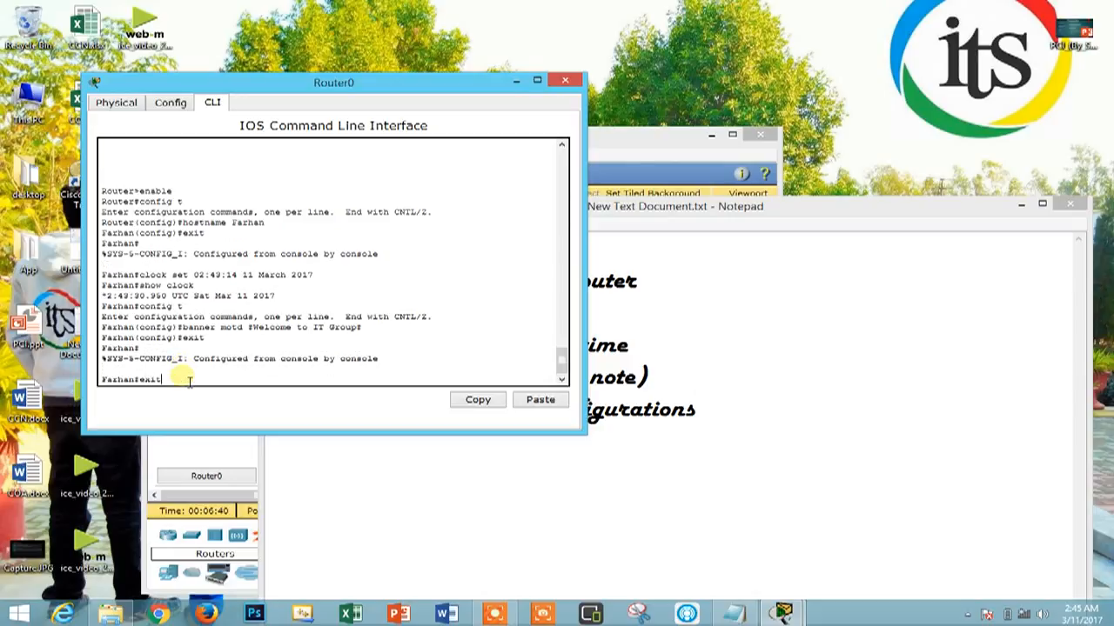
key("Return")
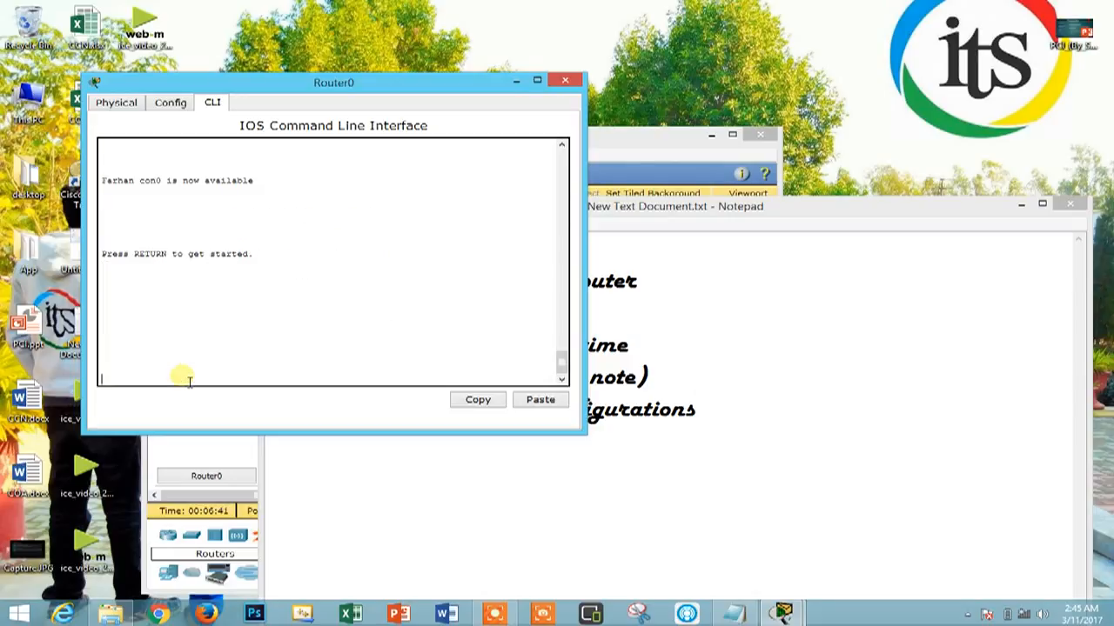
key("Return")
left_click_drag(217, 362, 78, 365)
left_click(209, 379)
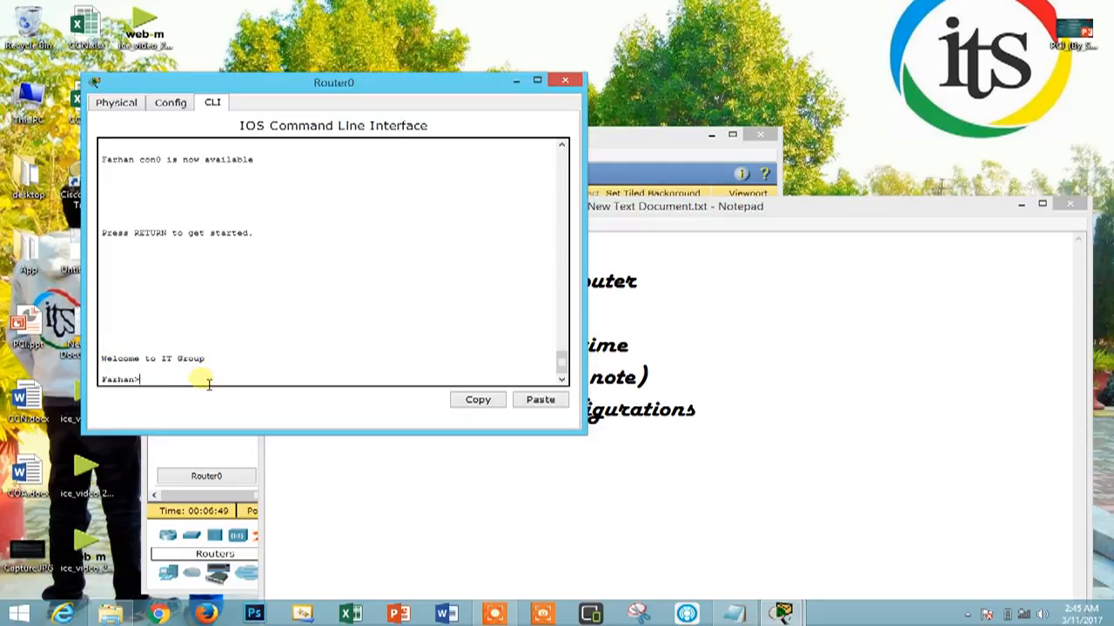
Switch to Notepad to review the list entry about displaying the running configurations, and return to the router's command line
left_click(909, 291)
left_click_drag(783, 390, 700, 413)
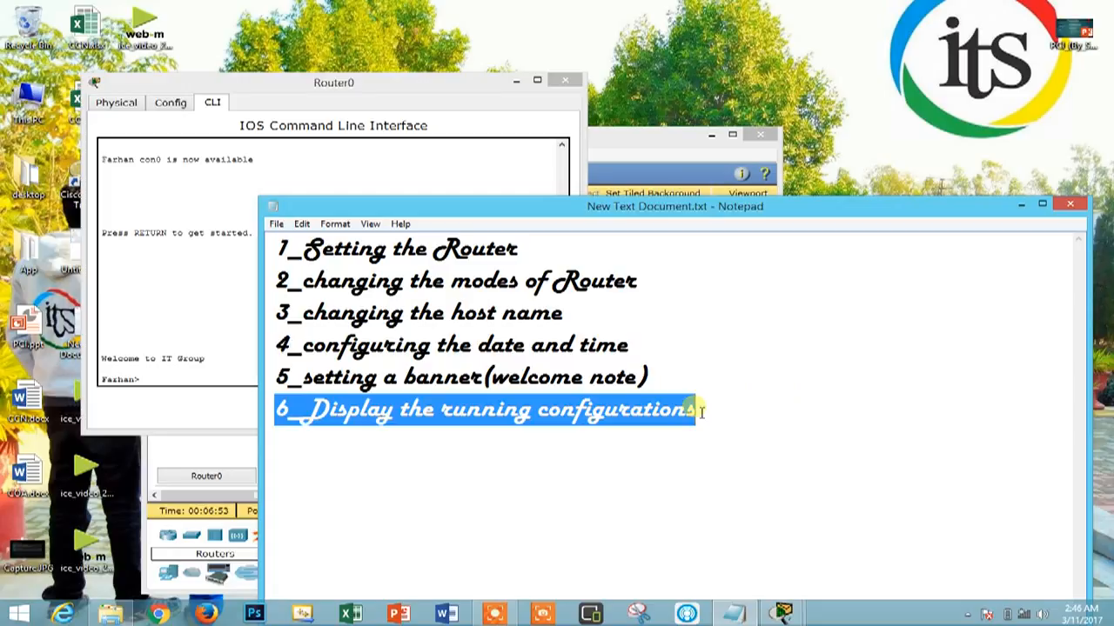
left_click(366, 178)
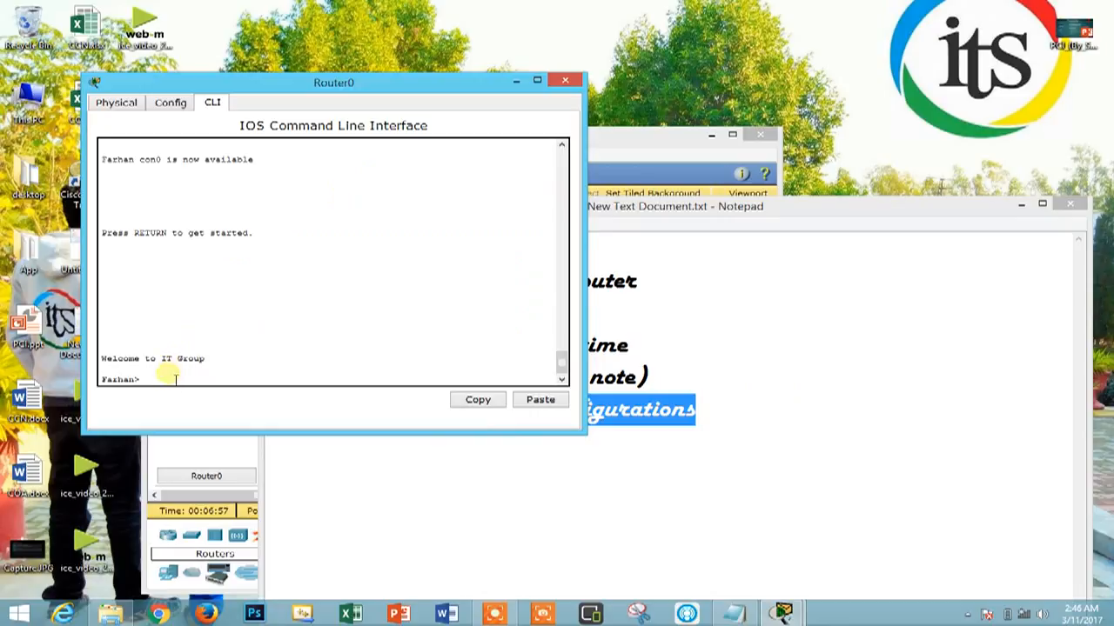
Enter the router's privileged mode again with the enable command
type("enable")
key("Return")
Display the router's configuration with show running-config and examine it through the last page, including the banner line
type("sho")
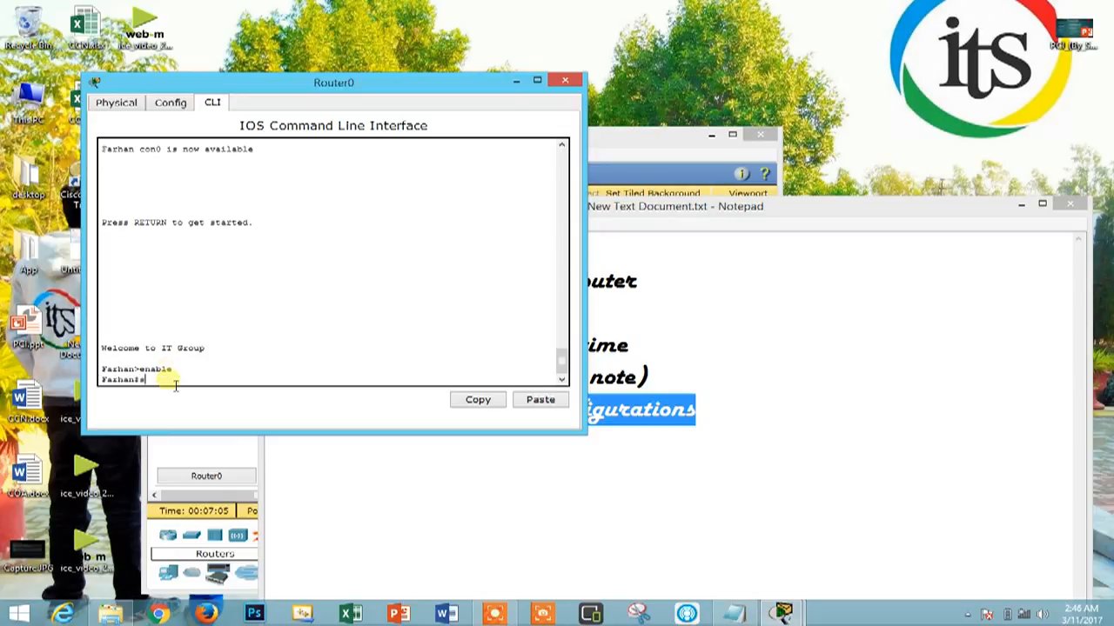
type("w running-config")
key("Return")
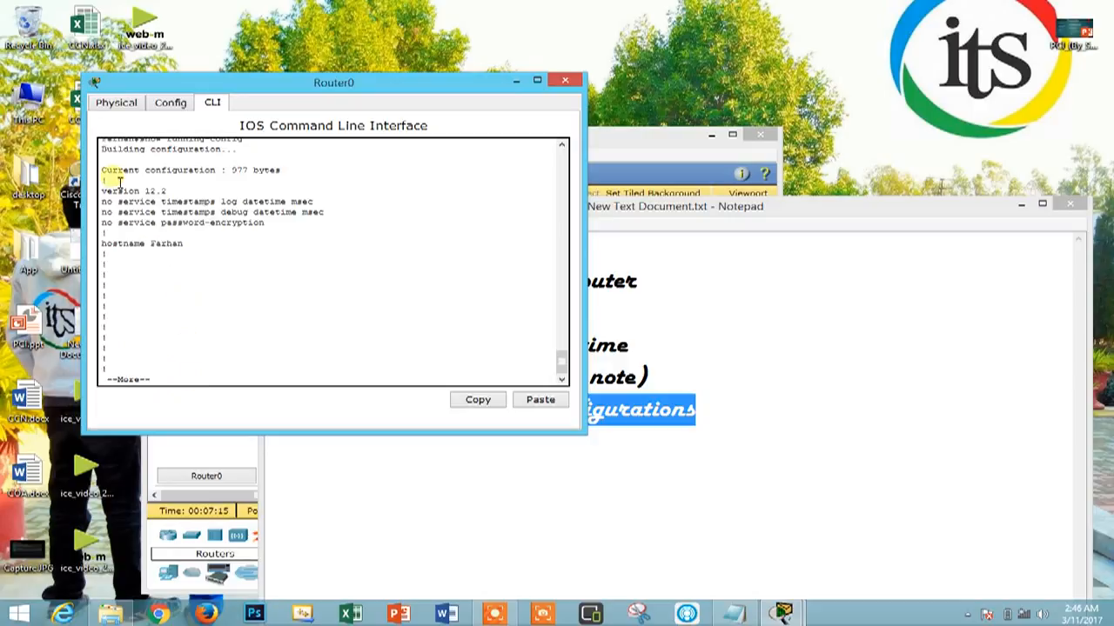
left_click_drag(231, 170, 290, 177)
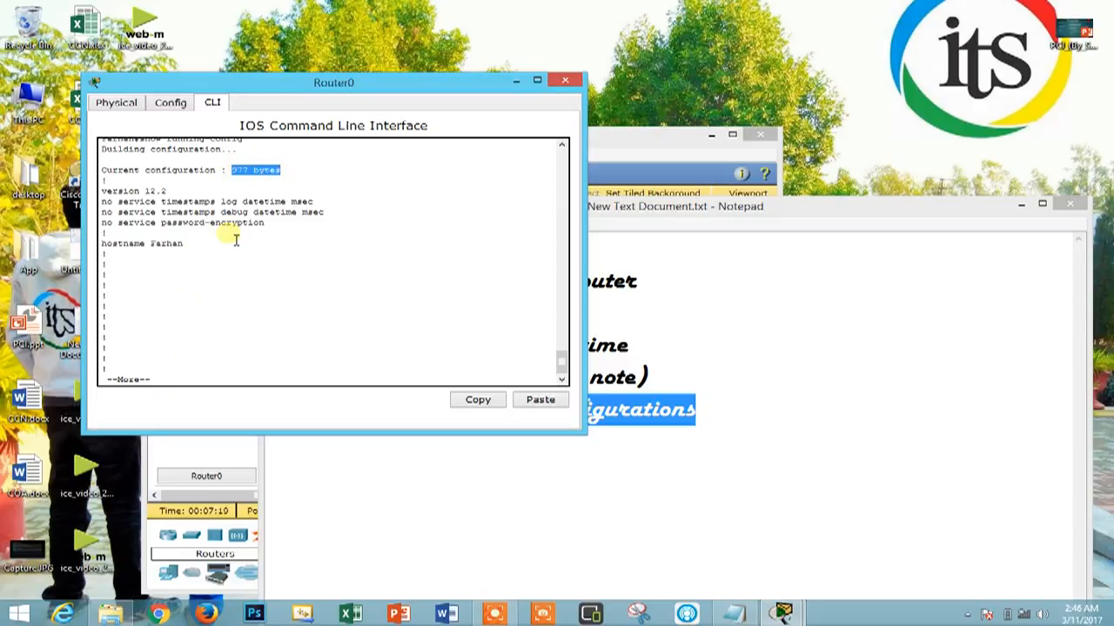
left_click(172, 378)
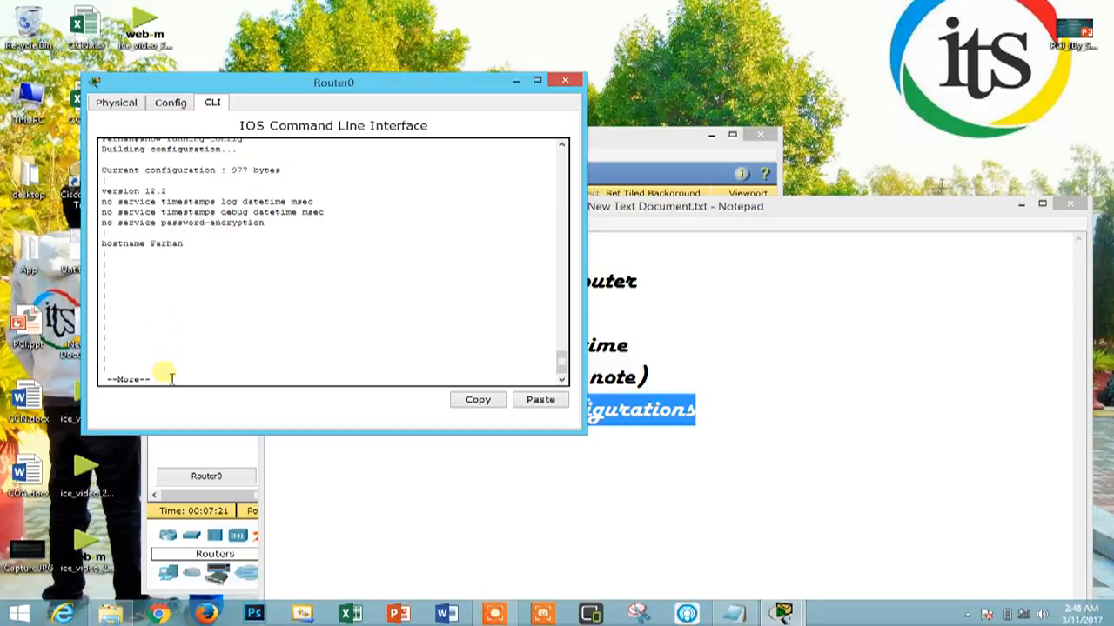
key("space")
key("space")
key("space")
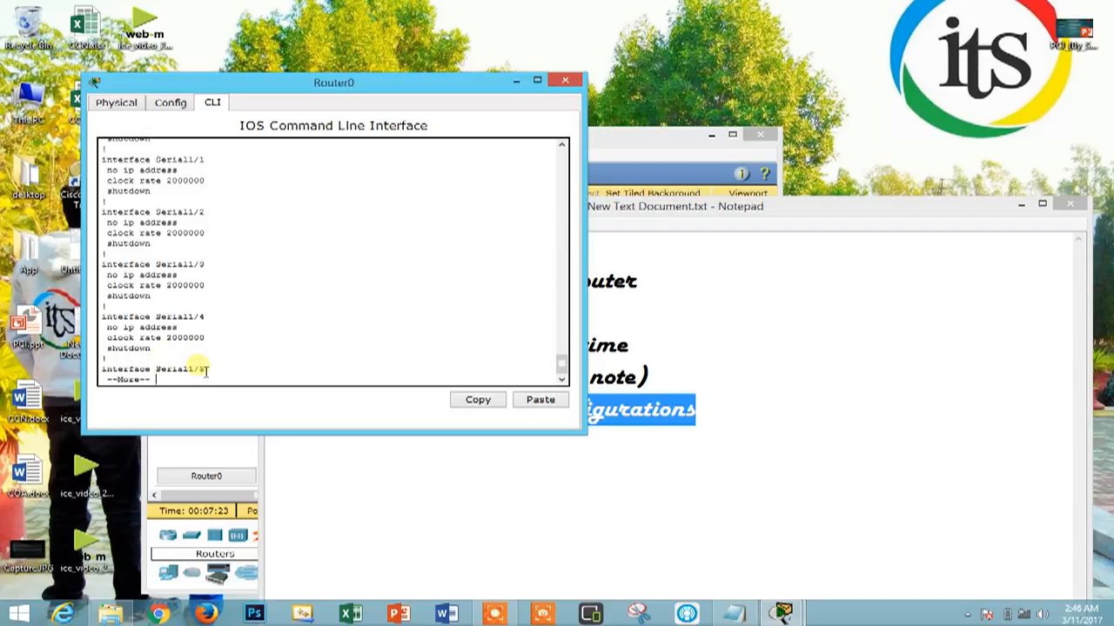
key("space")
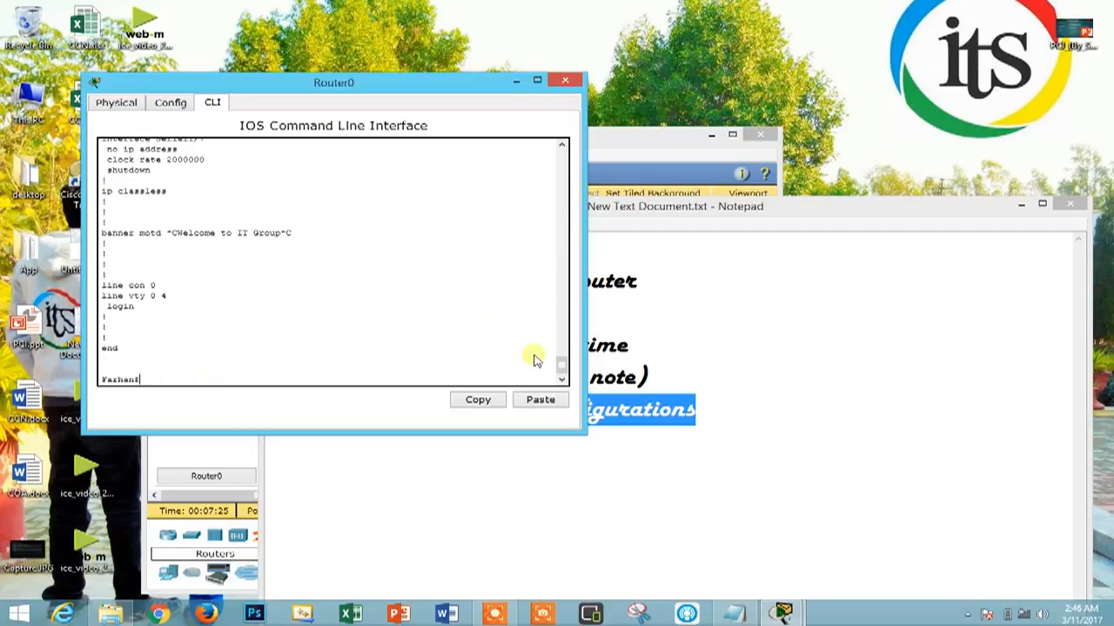
left_click_drag(561, 369, 317, 252)
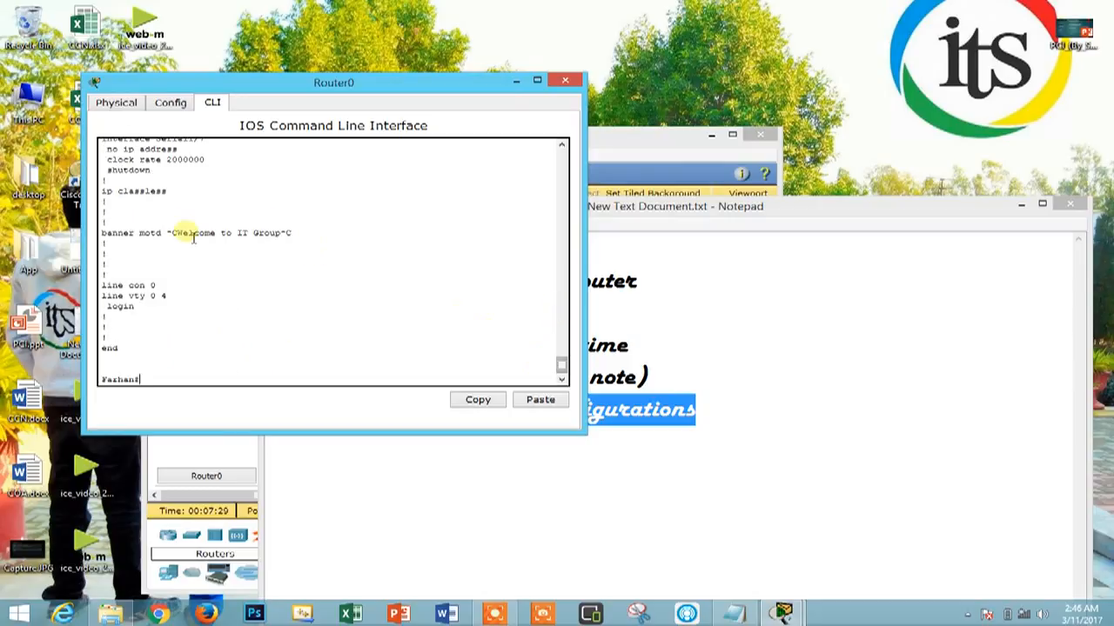
left_click_drag(143, 227, 89, 146)
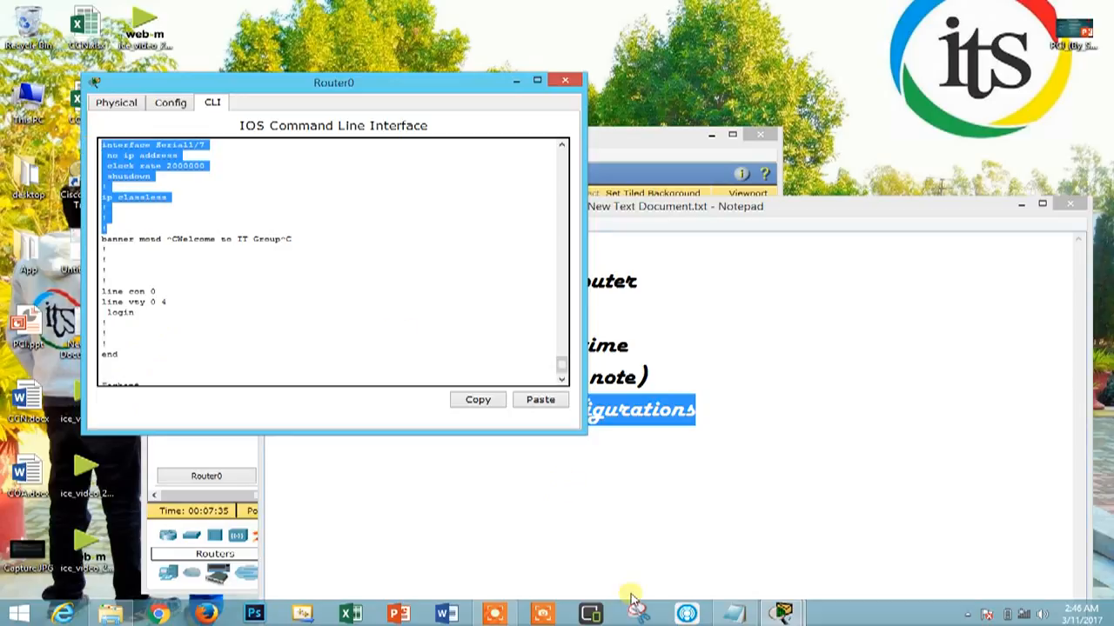
left_click(543, 609)
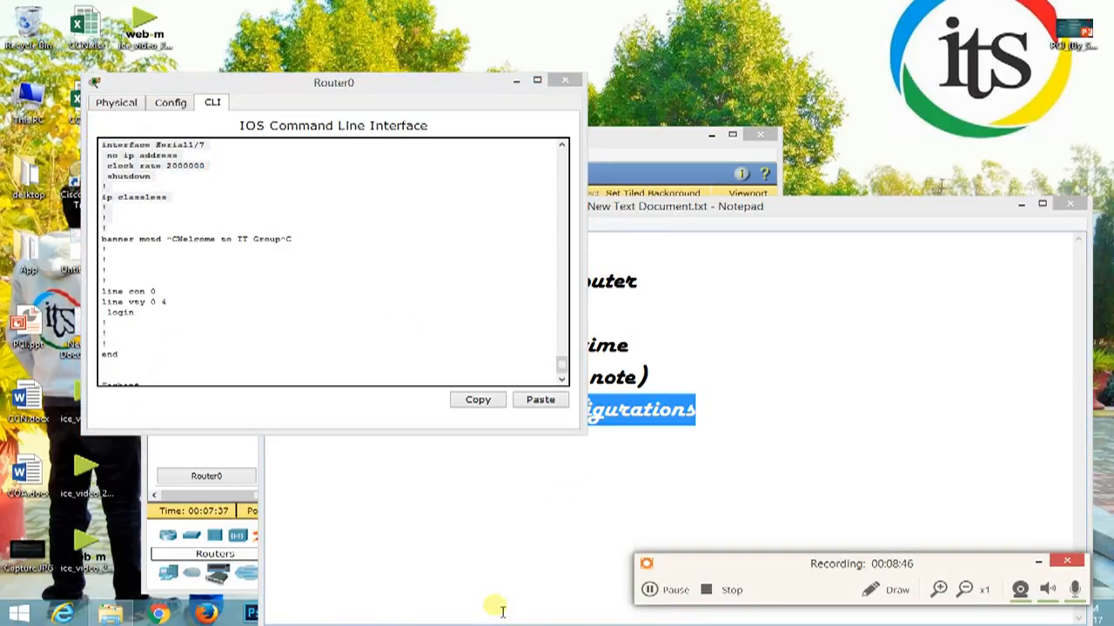